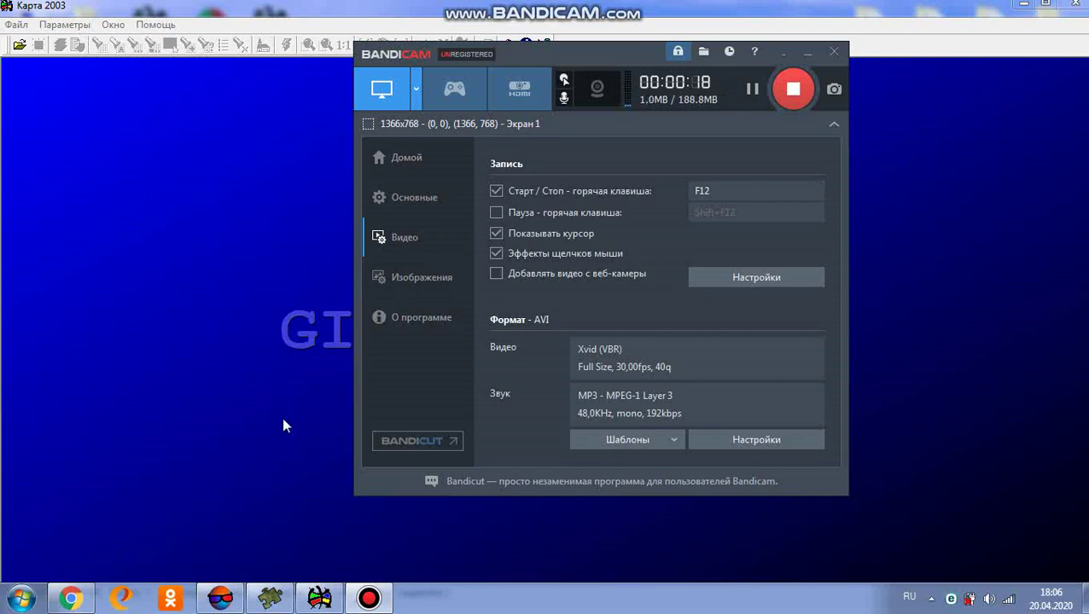
# Step: Switch to Карта 2003 and create a new map file named K-42-132-A-б-4 in Новая папка
pyautogui.click(318, 597)
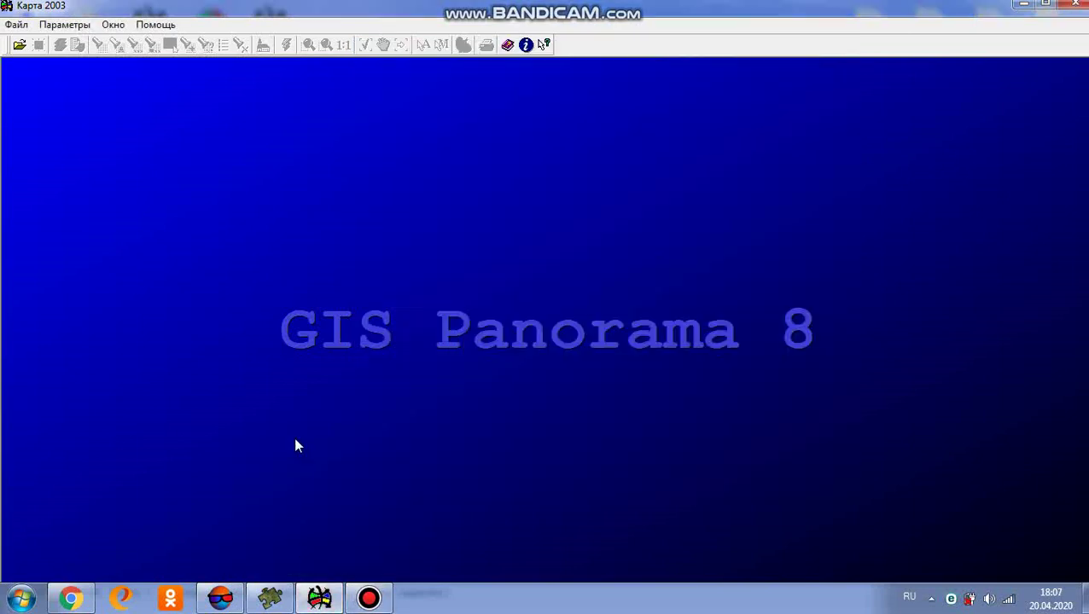
pyautogui.click(13, 24)
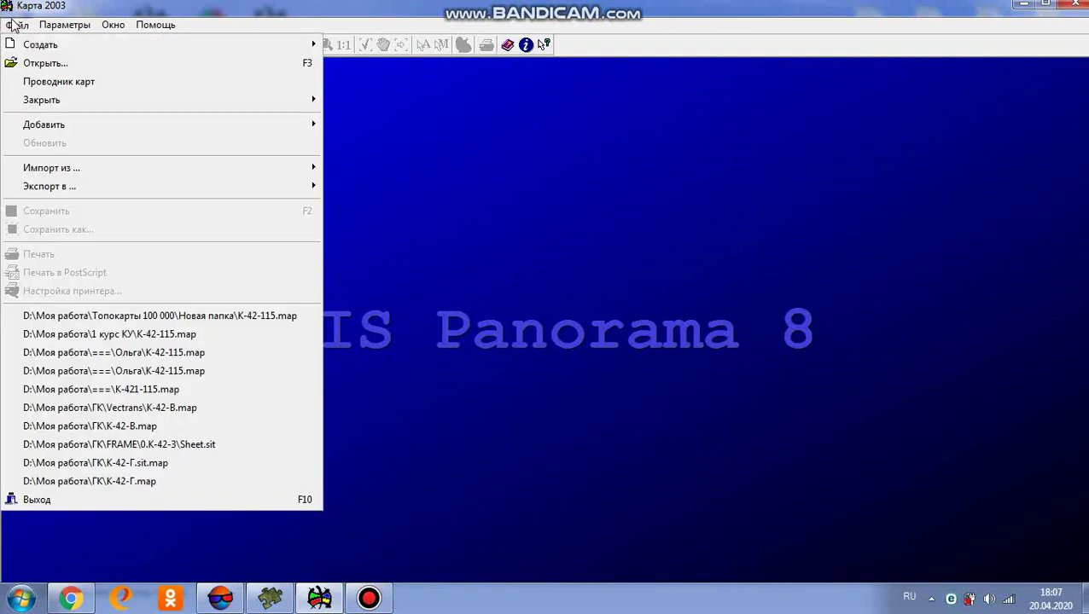
pyautogui.moveTo(24, 47)
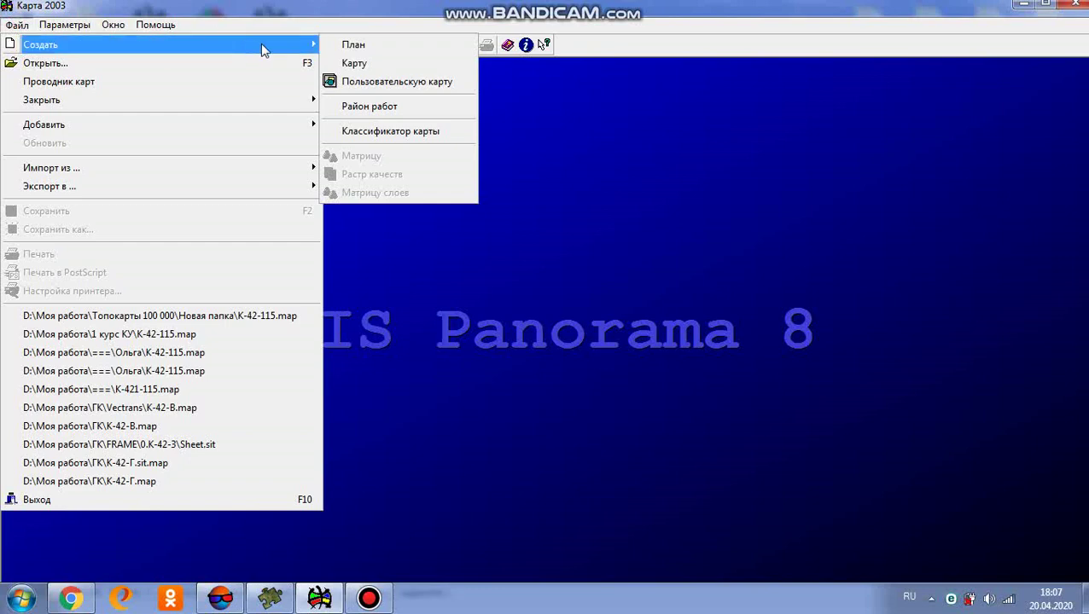
pyautogui.moveTo(313, 44)
pyautogui.click(344, 65)
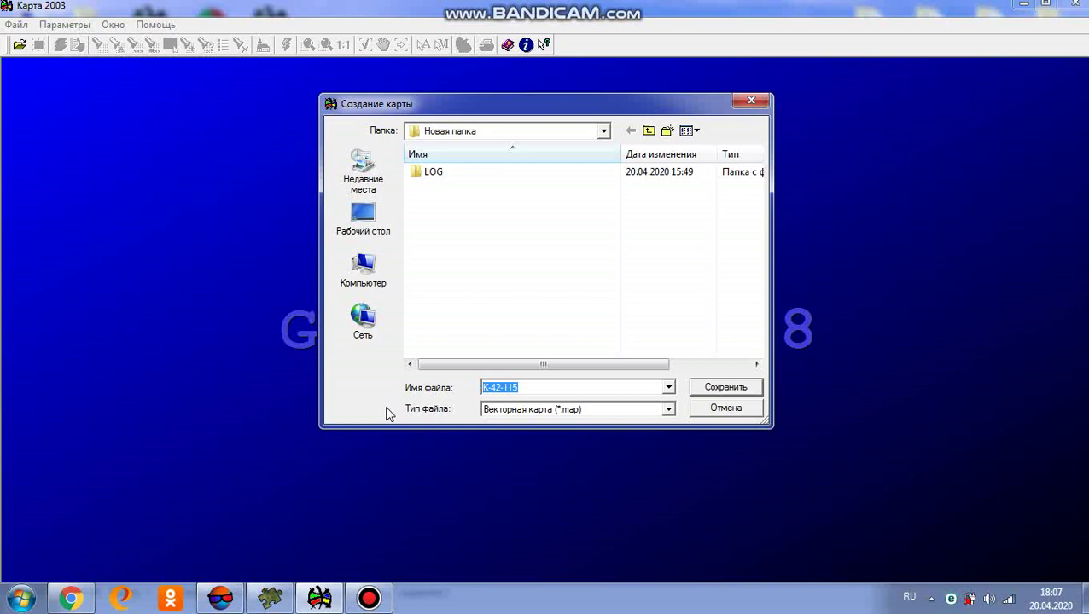
pyautogui.write('K-')
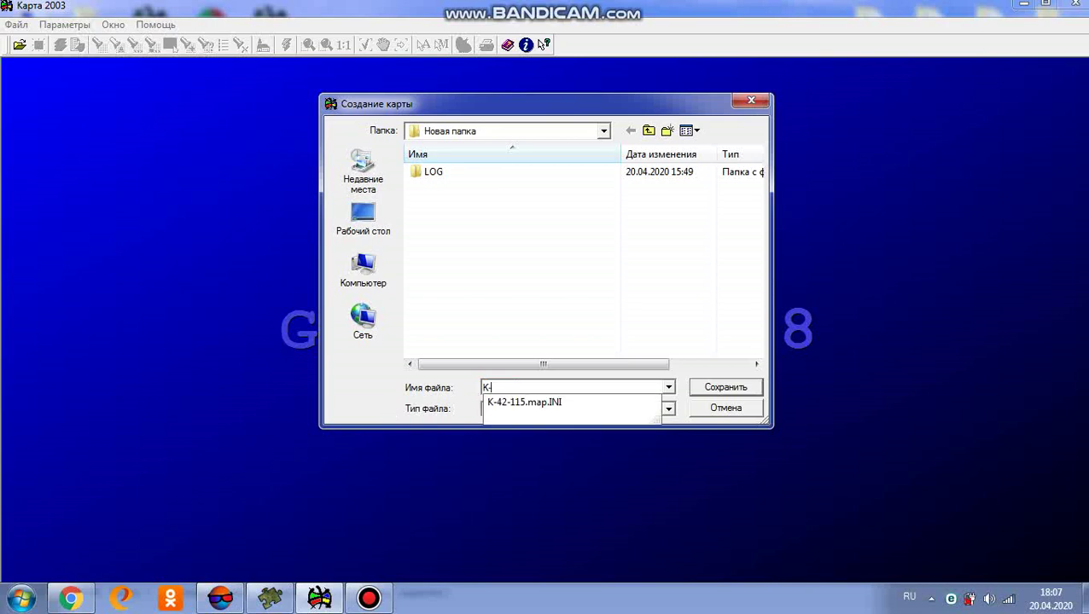
pyautogui.write('42-132')
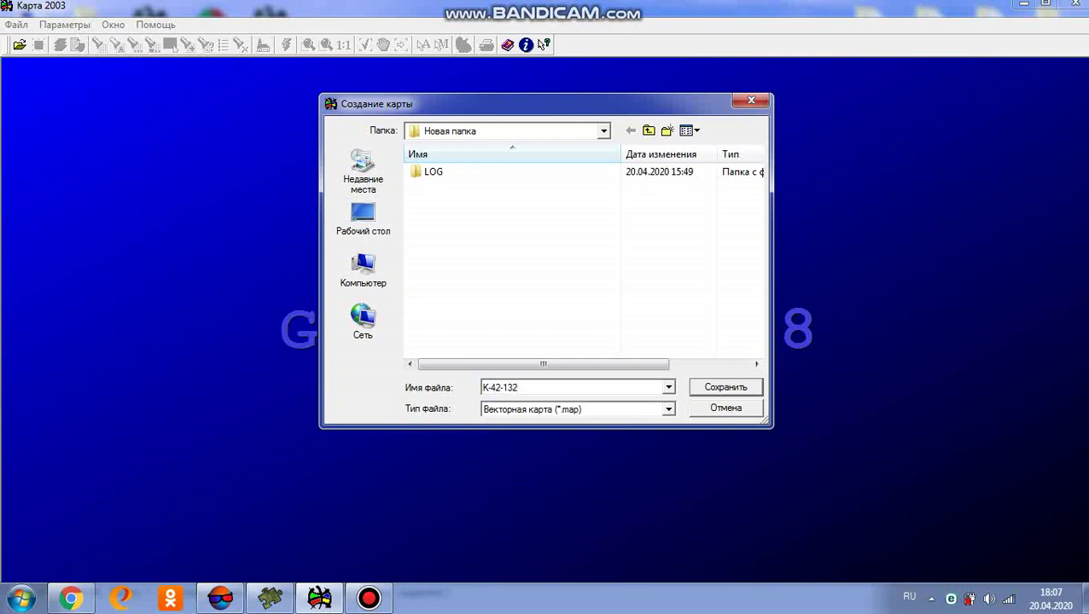
pyautogui.write('-A-')
pyautogui.write('б-')
pyautogui.write('4')
pyautogui.click(705, 388)
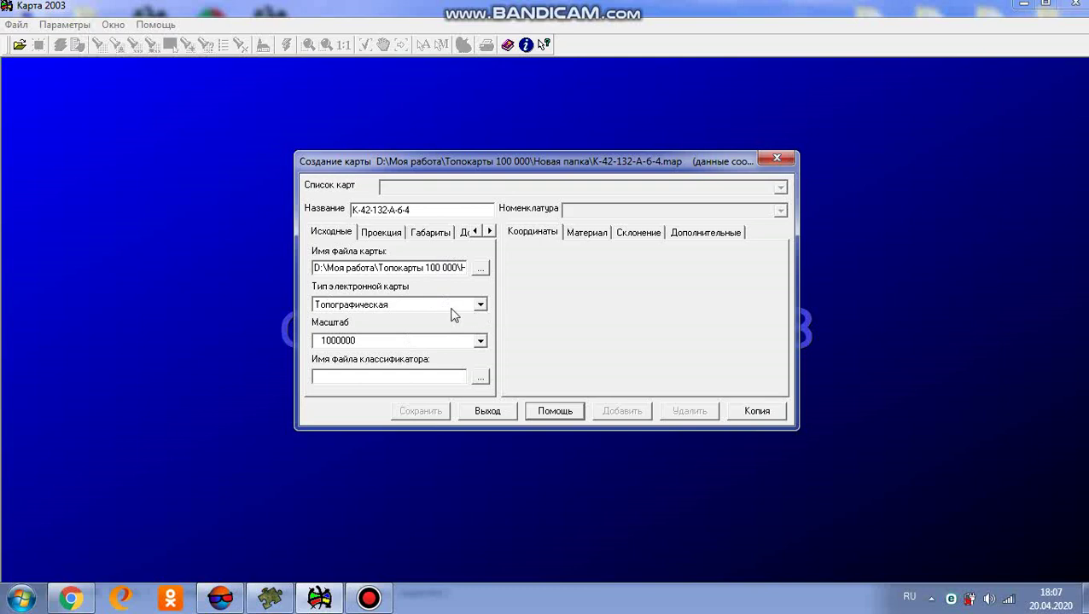
# Step: Set the scale of the new topographic map to 10000
pyautogui.click(481, 341)
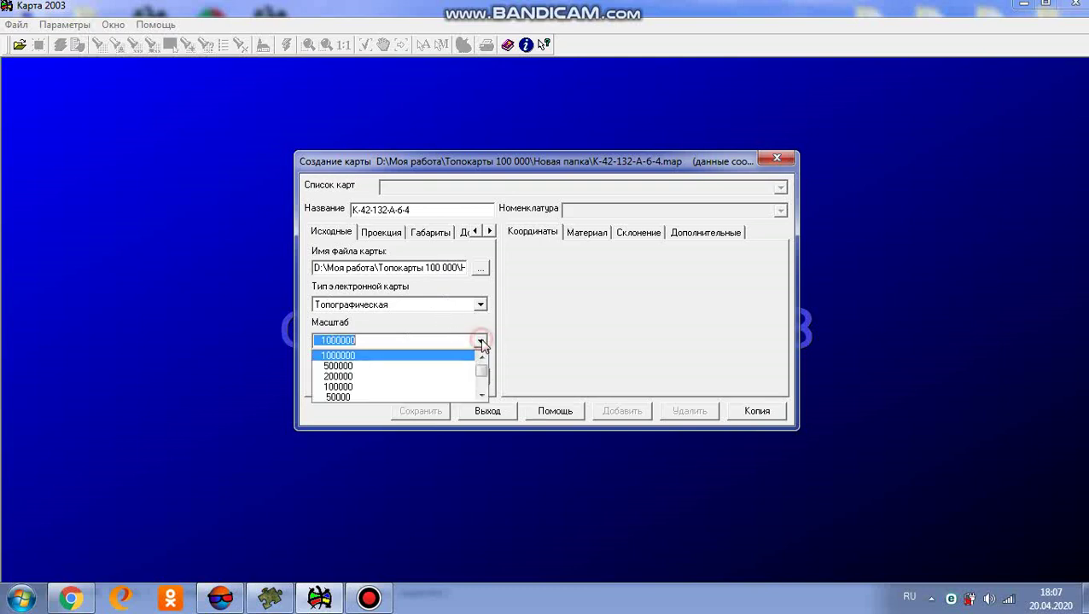
pyautogui.click(482, 398)
pyautogui.click(482, 398)
pyautogui.click(482, 397)
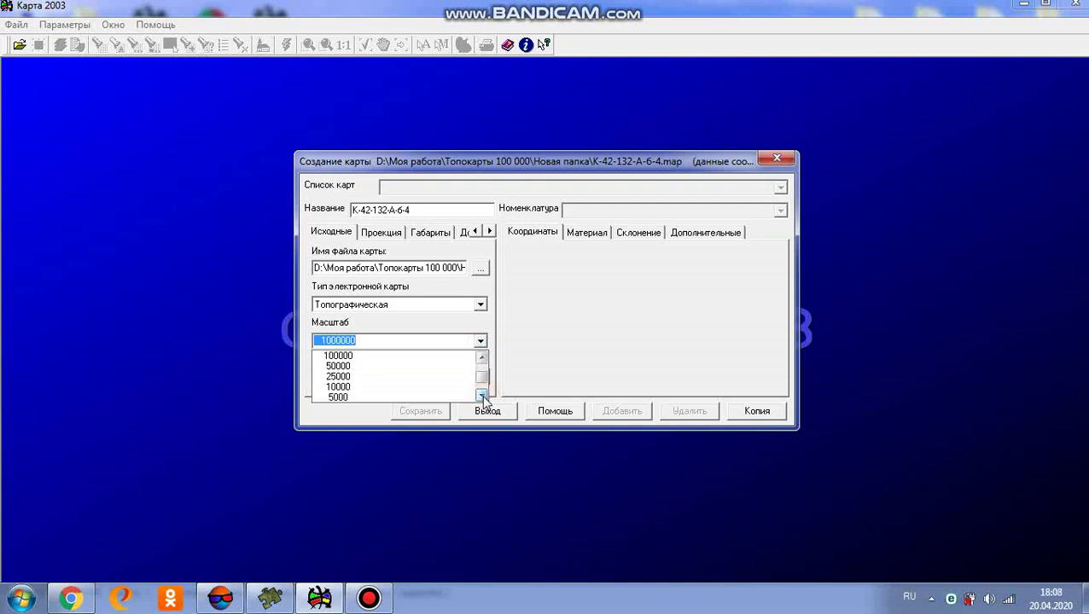
pyautogui.click(353, 387)
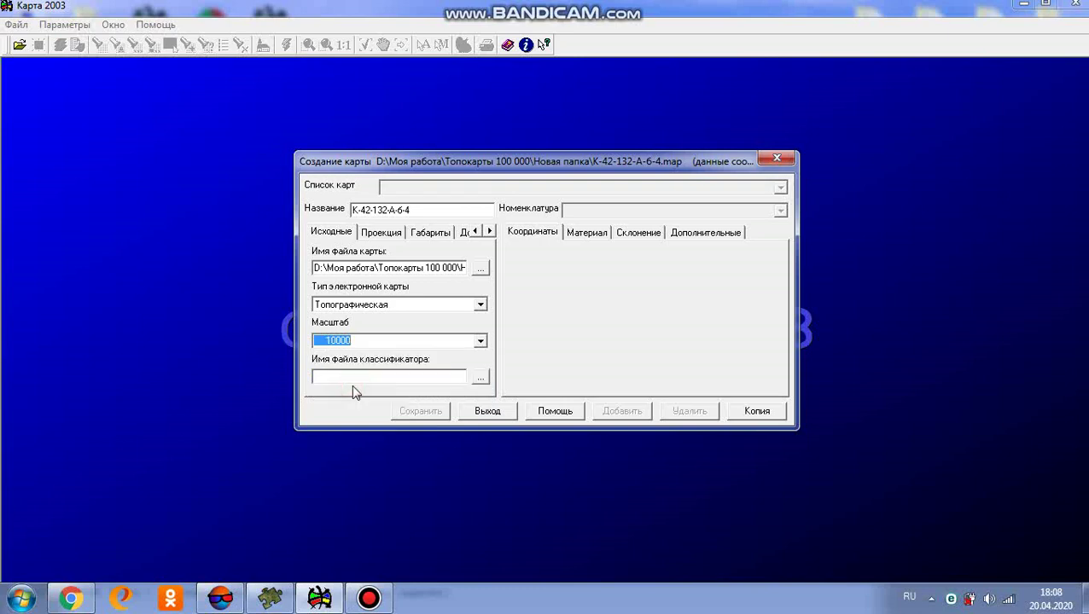
# Step: Assign the PLAN2000 classifier file from the Panarama8_ folder to the map
pyautogui.click(480, 380)
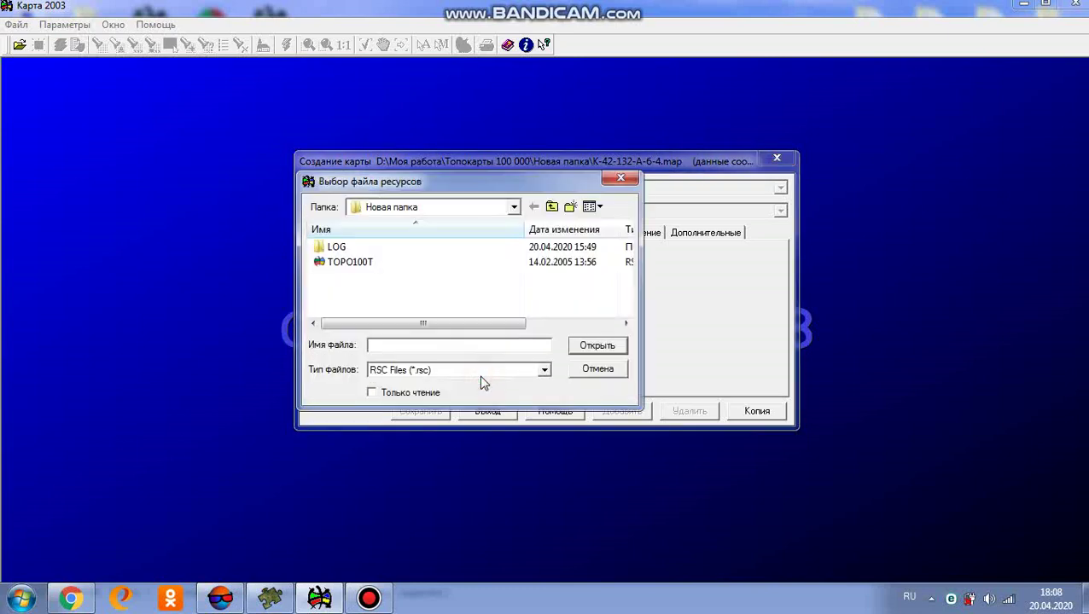
pyautogui.click(515, 207)
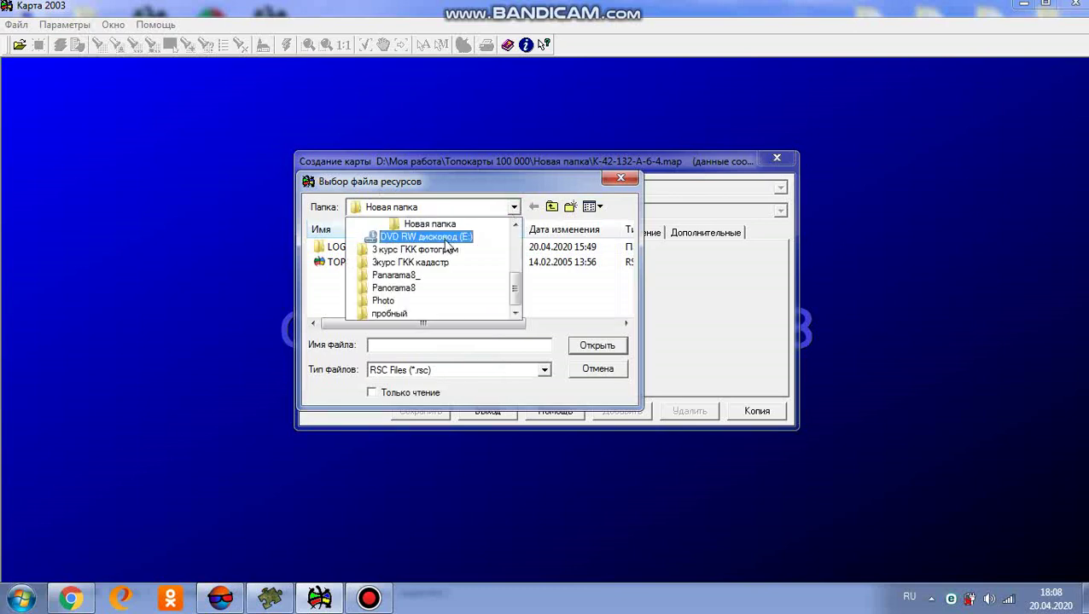
pyautogui.click(407, 277)
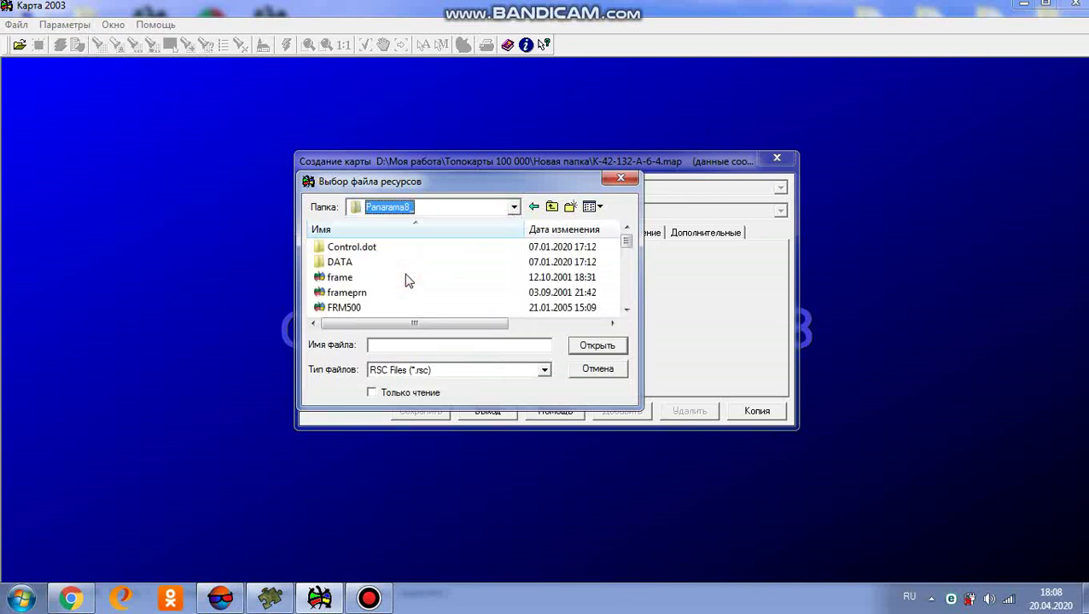
pyautogui.click(626, 309)
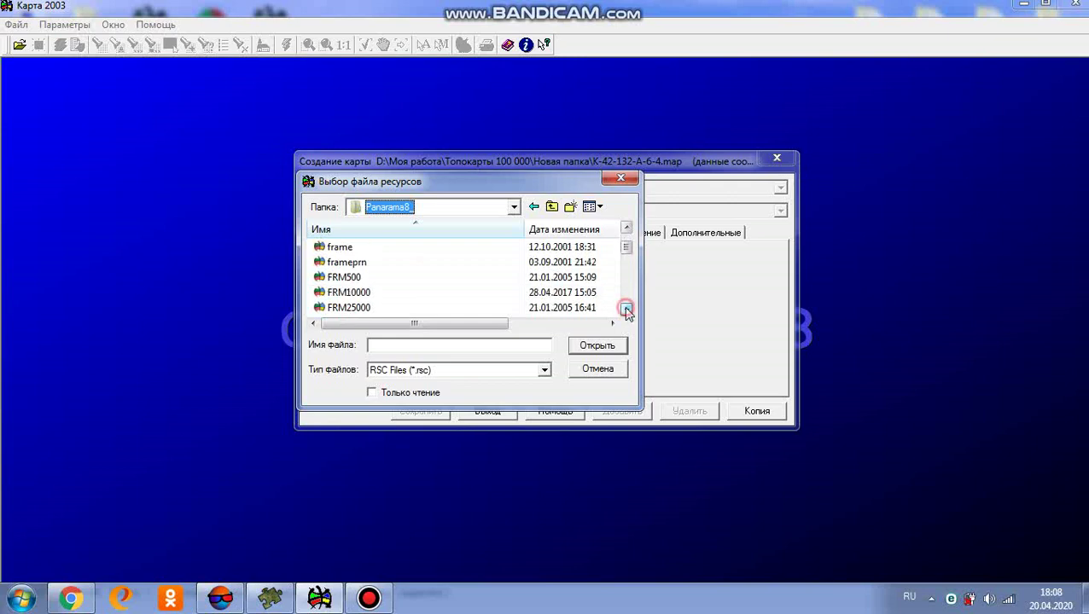
pyautogui.moveTo(626, 310); pyautogui.dragTo(626, 310)
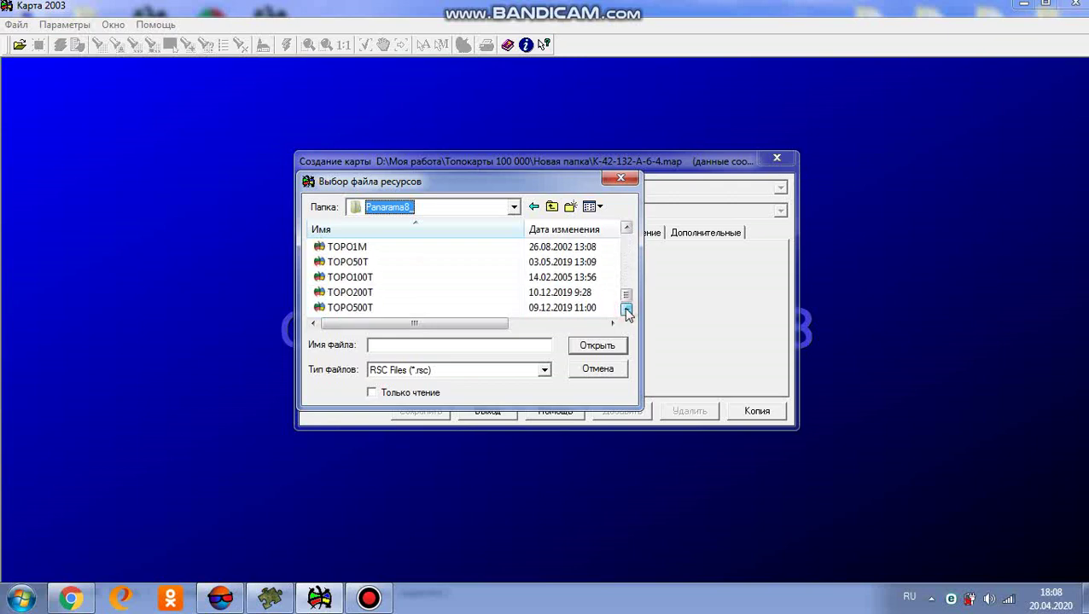
pyautogui.moveTo(628, 233); pyautogui.dragTo(627, 232)
pyautogui.click(626, 230)
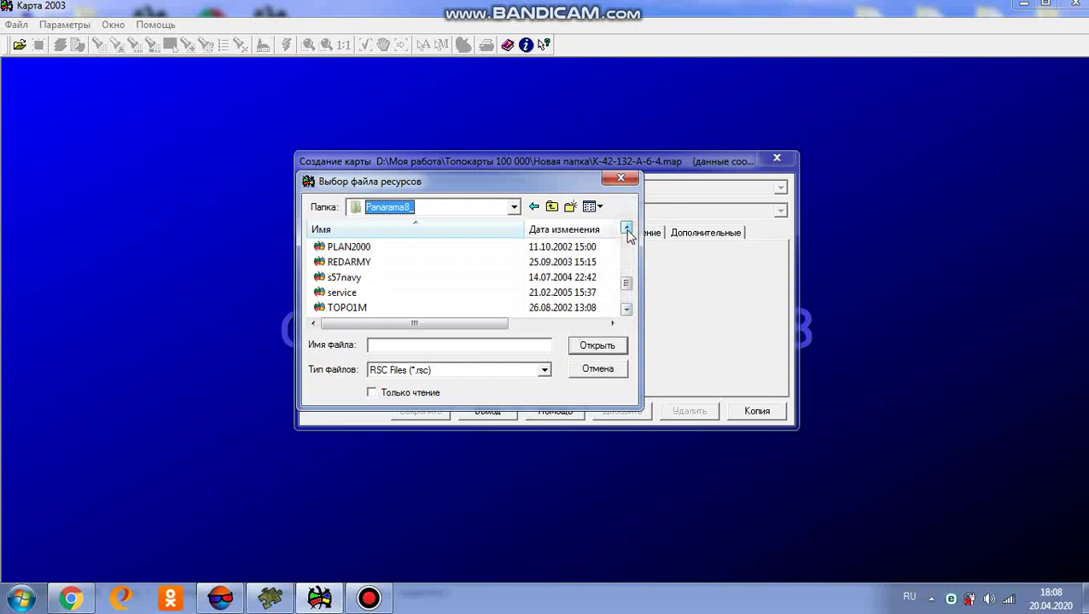
pyautogui.click(626, 230)
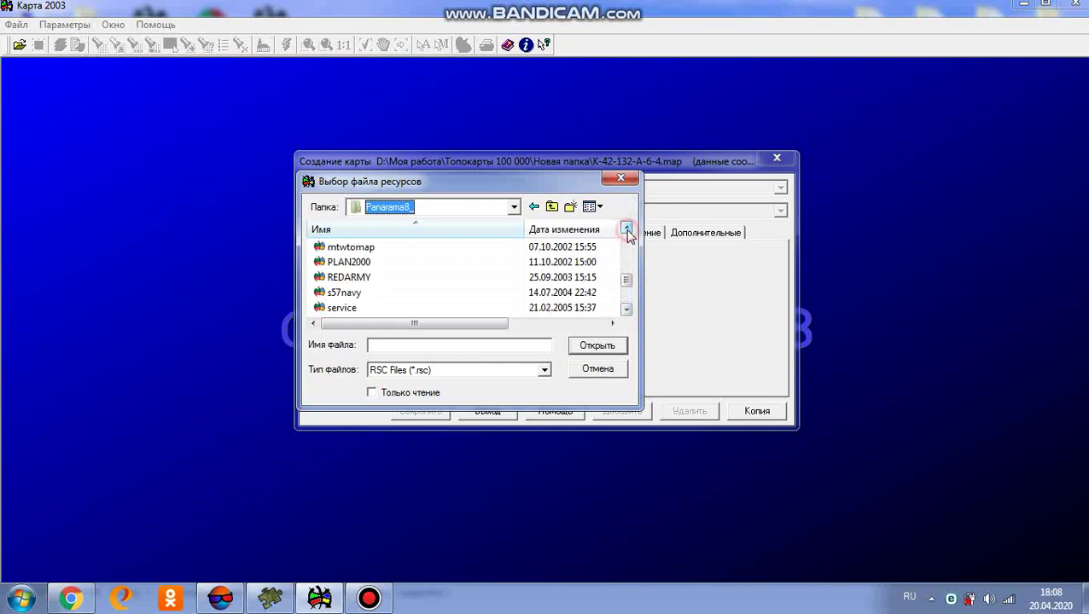
pyautogui.click(369, 265)
pyautogui.click(600, 348)
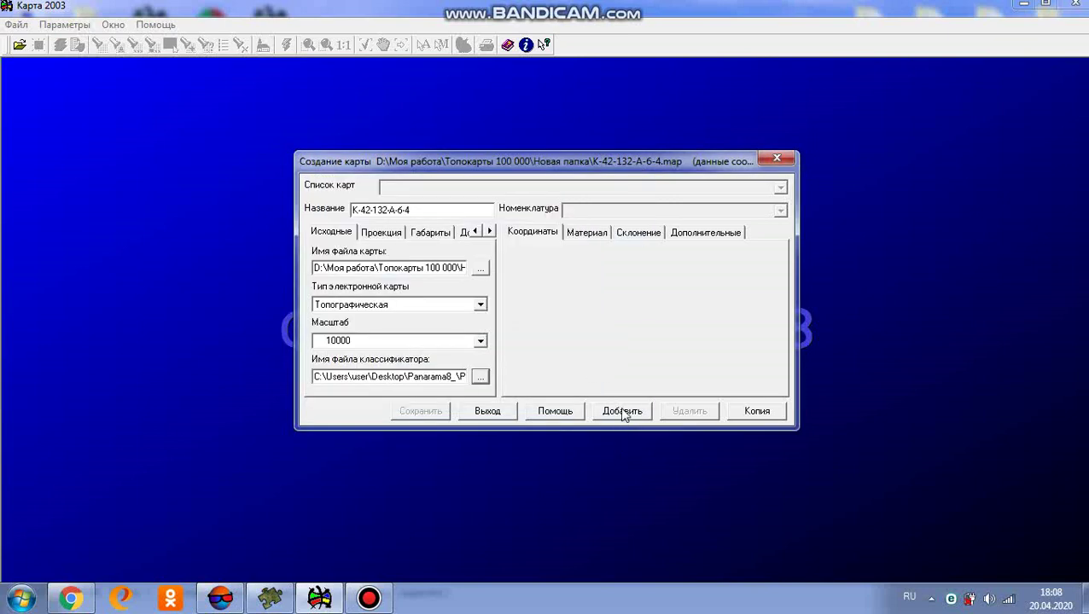
# Step: Start adding a sheet to the map and enter its nomenclature as 0.K-42-132-1-2-4
pyautogui.click(623, 413)
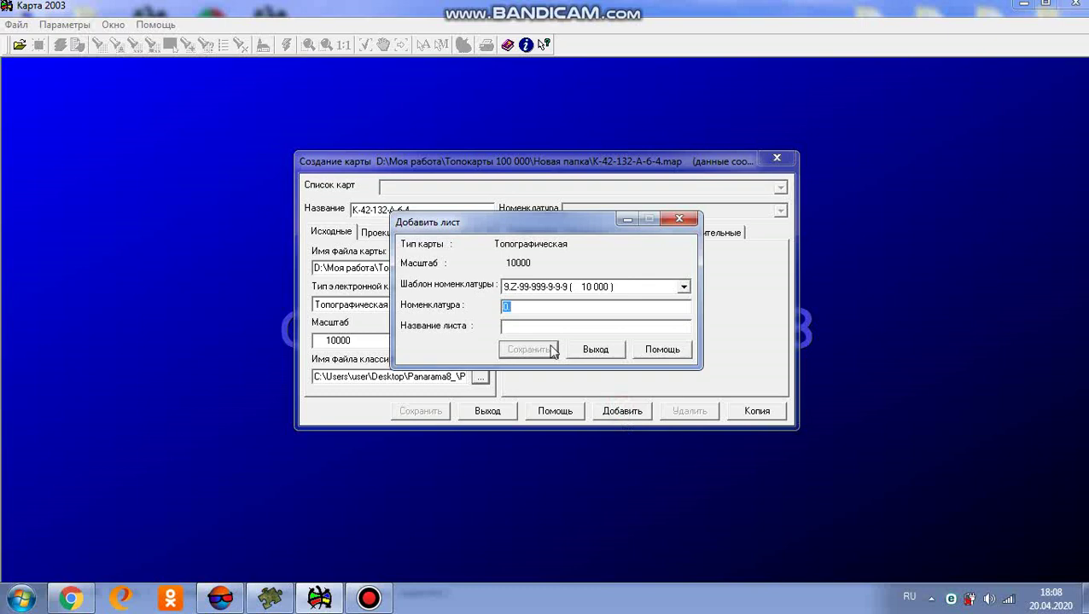
pyautogui.click(511, 305)
pyautogui.write('.')
pyautogui.hotkey('alt', 'shift')
pyautogui.write('K-42-132-1-2-4')
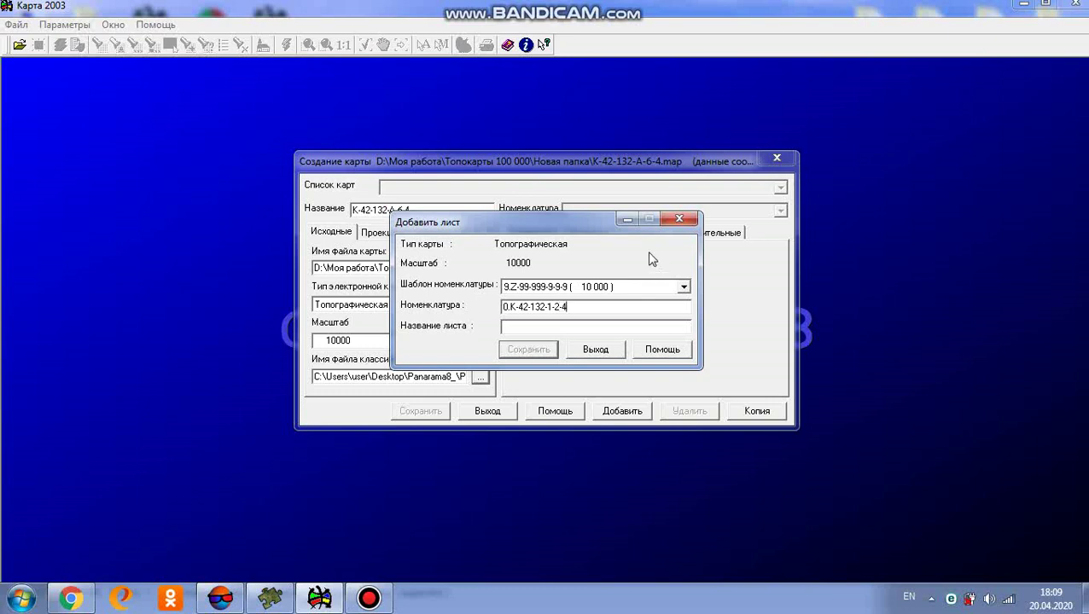
# Step: Name the sheet K-42-132-A-b-4 and save it to the map
pyautogui.click(510, 327)
pyautogui.write('K-42-132-F')
pyautogui.press('BackSpace')
pyautogui.write('Ab')
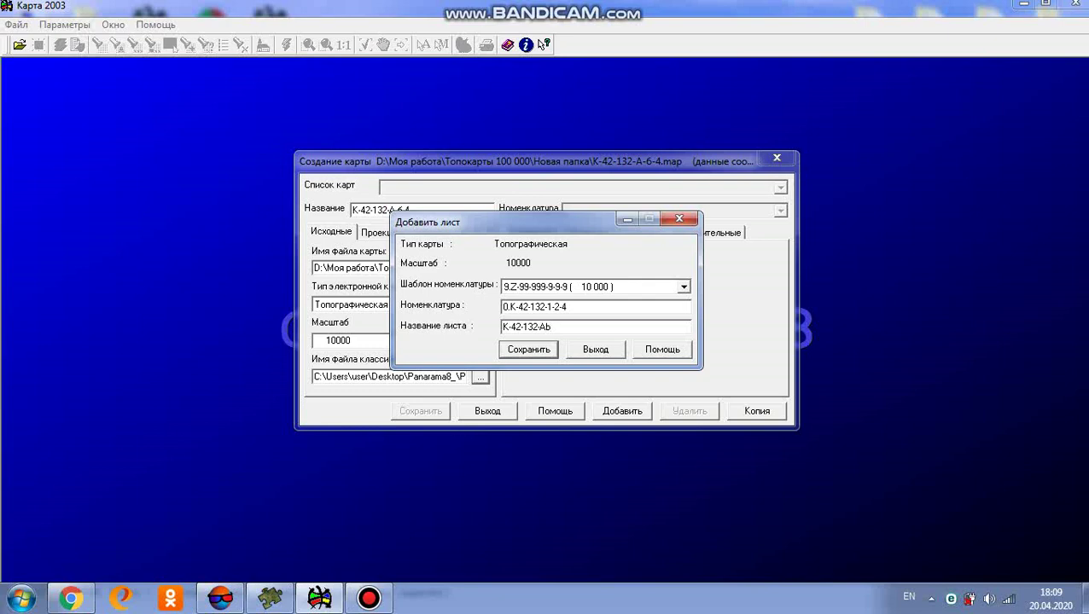
pyautogui.press('BackSpace')
pyautogui.write('-b-4')
pyautogui.moveTo(569, 226); pyautogui.dragTo(591, 252)
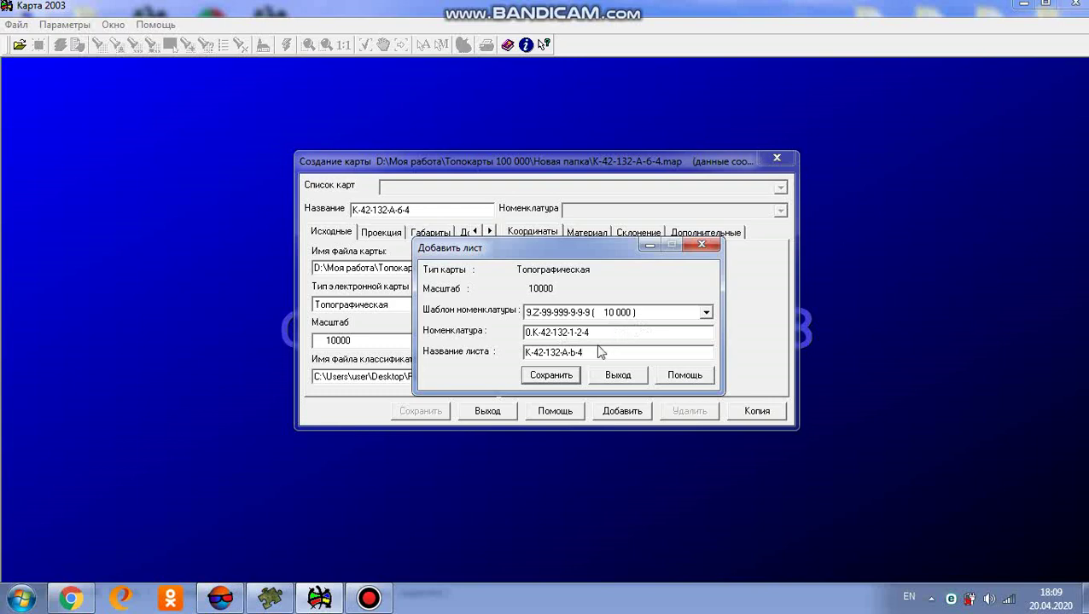
pyautogui.click(551, 378)
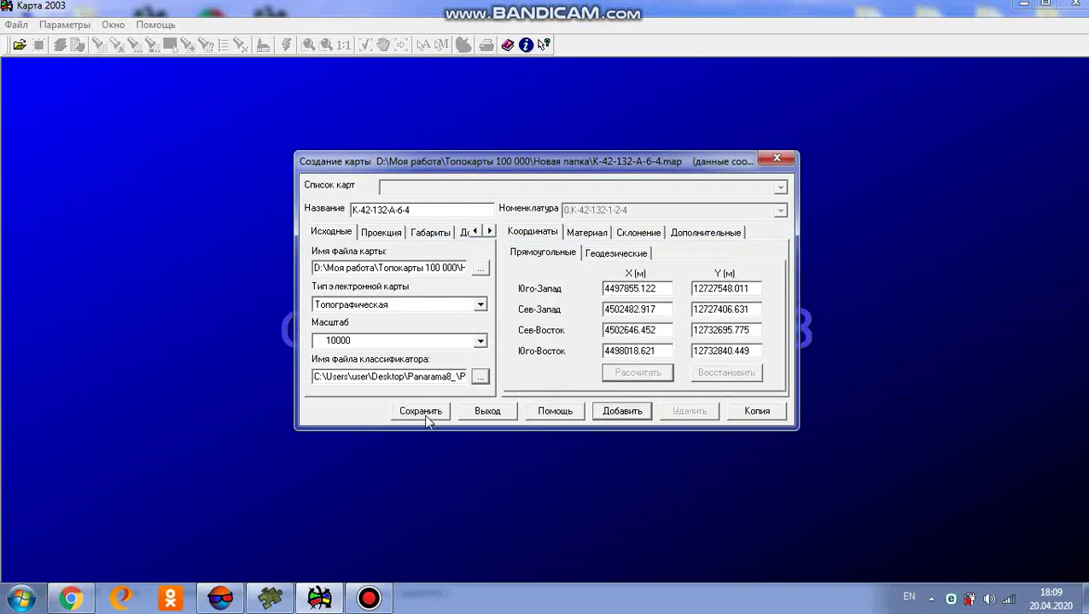
# Step: Save the new map's parameters and show the whole sheet frame in a maximized map window
pyautogui.click(422, 412)
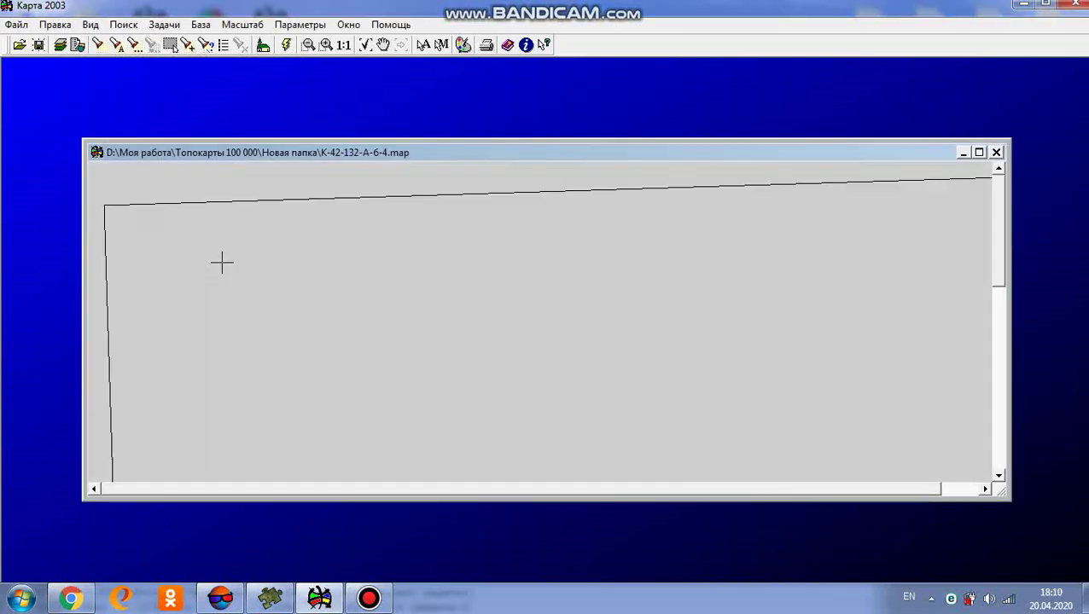
pyautogui.click(980, 152)
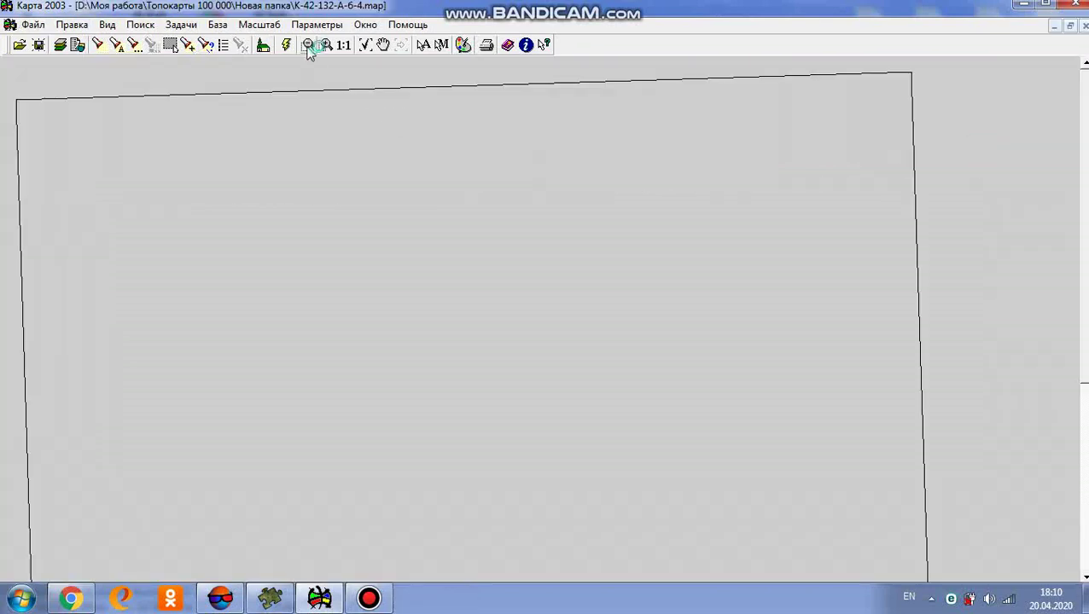
pyautogui.click(309, 45)
pyautogui.click(321, 160)
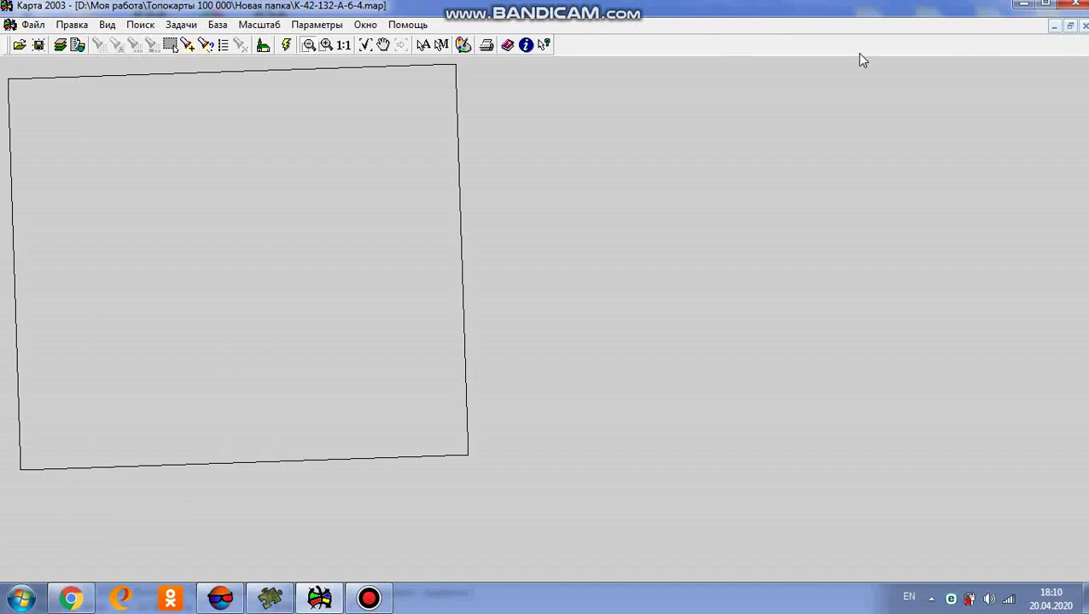
# Step: Save the map as a binary SXF file under the name K-42-132-A-б-4, then close the map
pyautogui.click(35, 24)
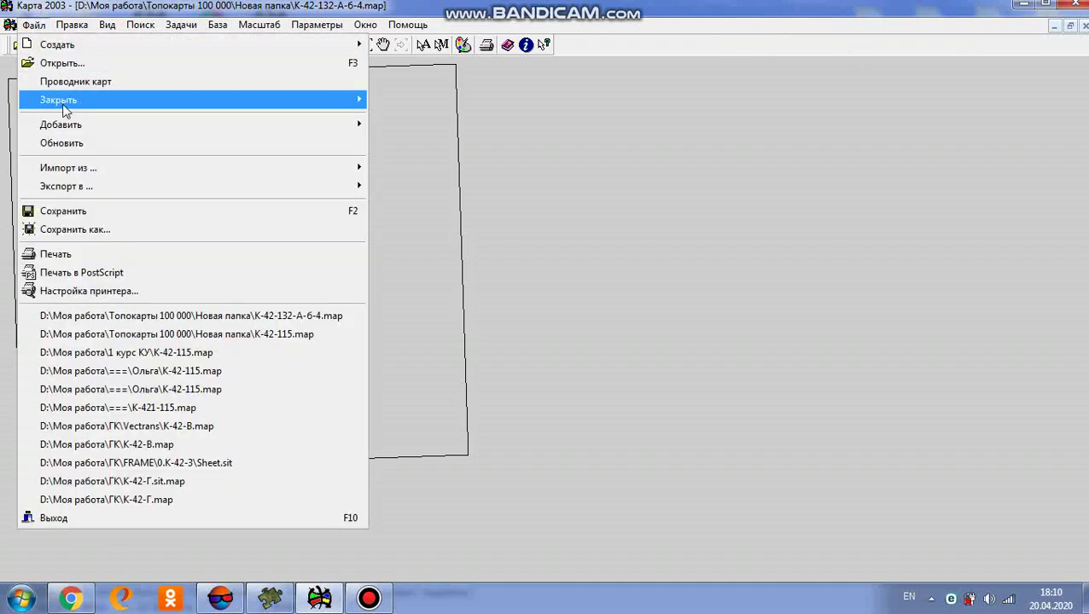
pyautogui.click(69, 228)
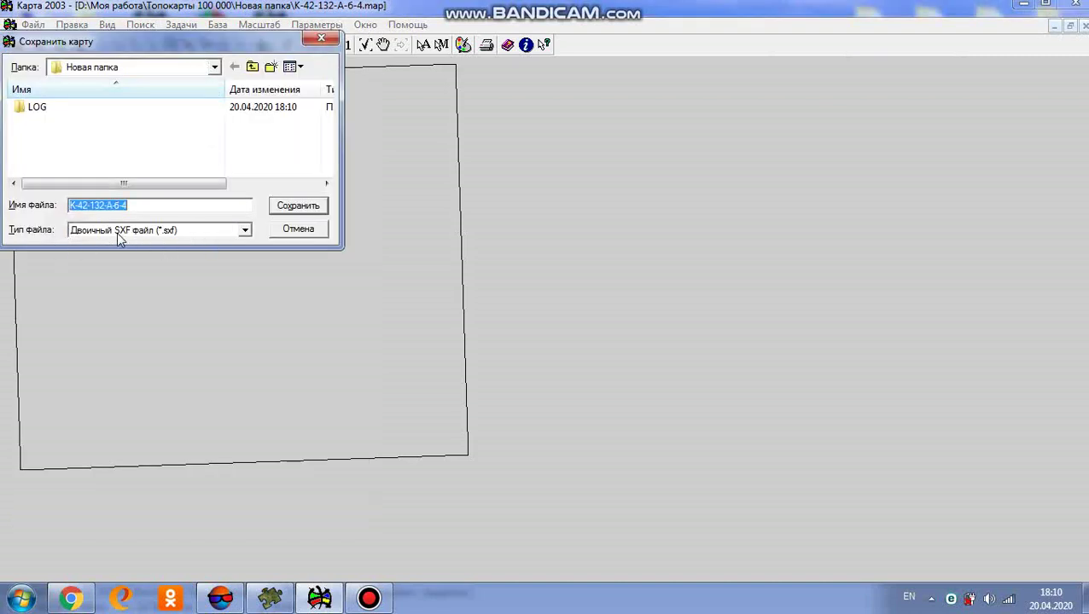
pyautogui.click(303, 208)
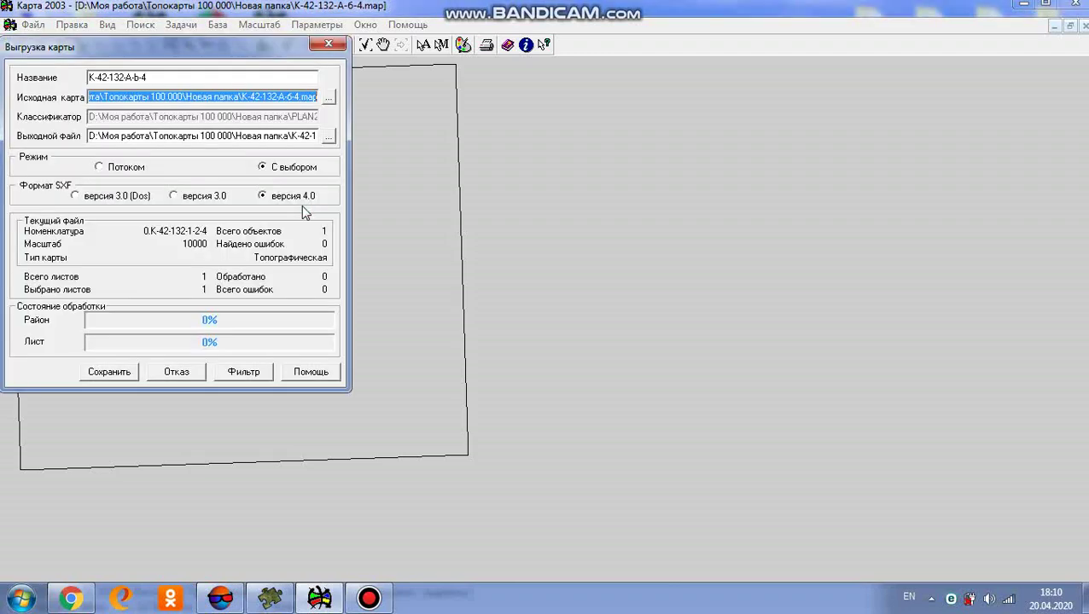
pyautogui.click(111, 372)
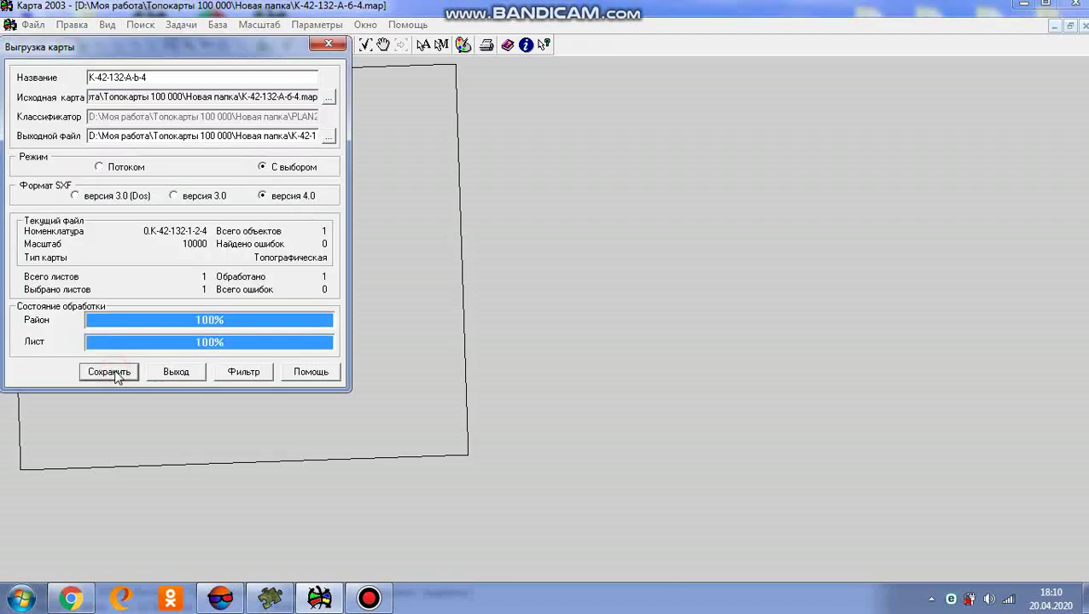
pyautogui.click(176, 373)
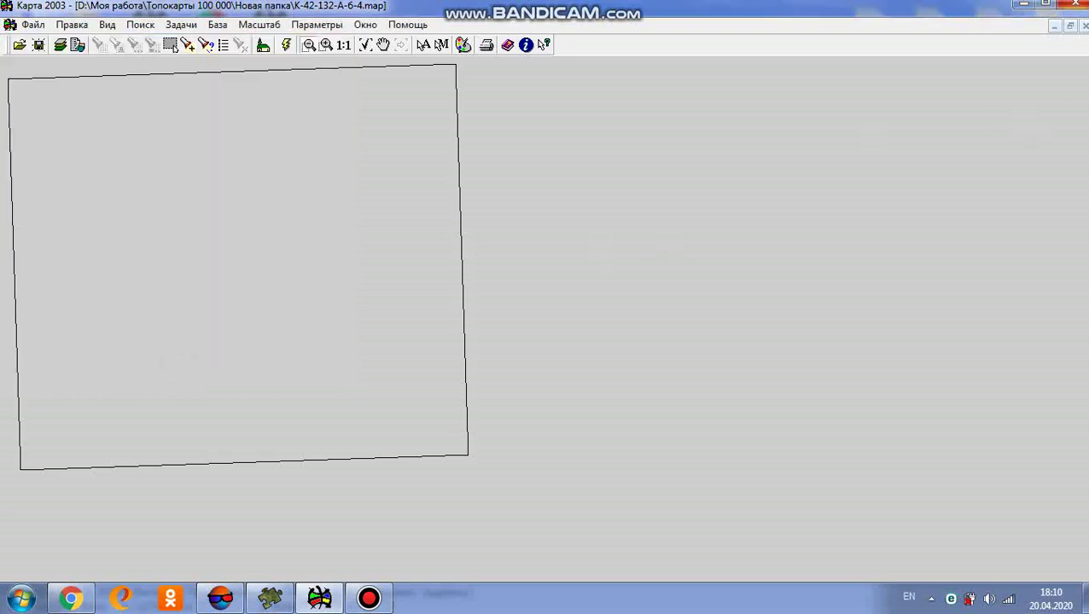
pyautogui.click(1085, 28)
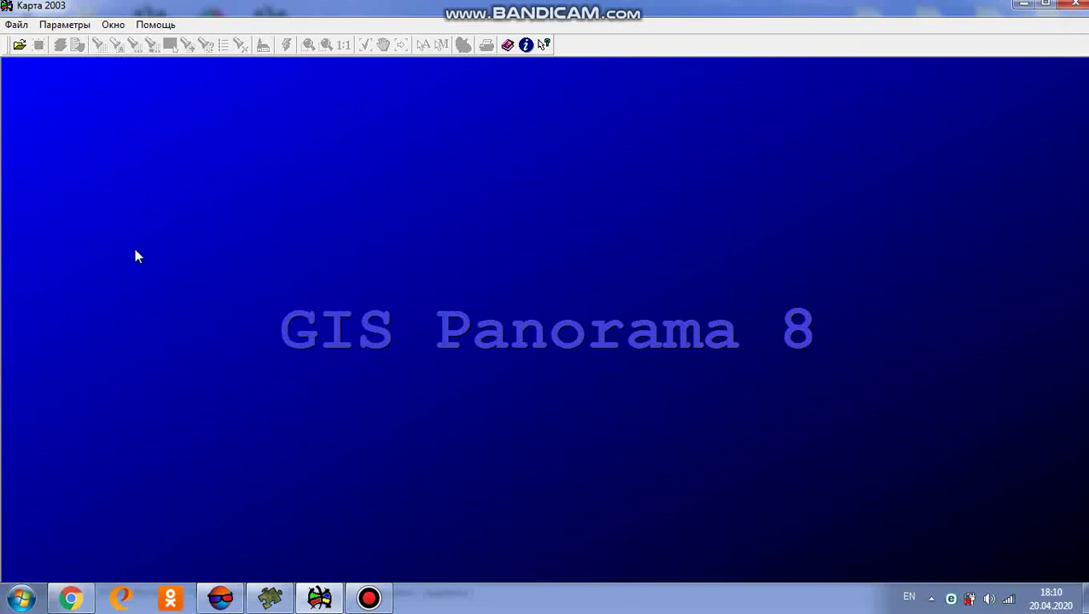
# Step: Create a new map file named K-42-132-A-б in the folder Новая папка
pyautogui.click(20, 27)
pyautogui.moveTo(27, 47)
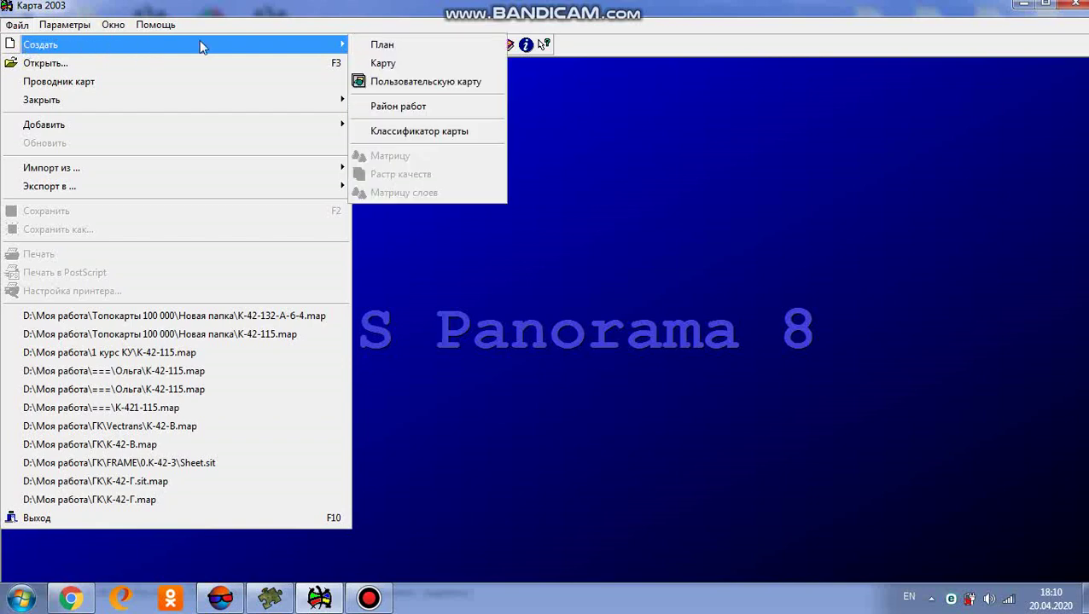
pyautogui.click(377, 64)
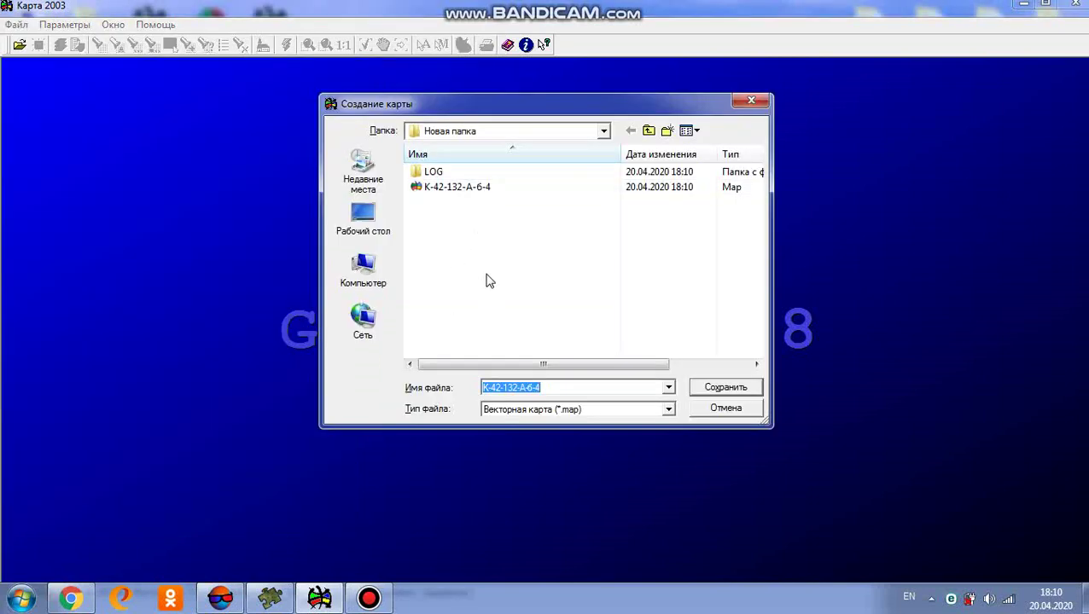
pyautogui.click(543, 387)
pyautogui.press('BackSpace')
pyautogui.press('BackSpace')
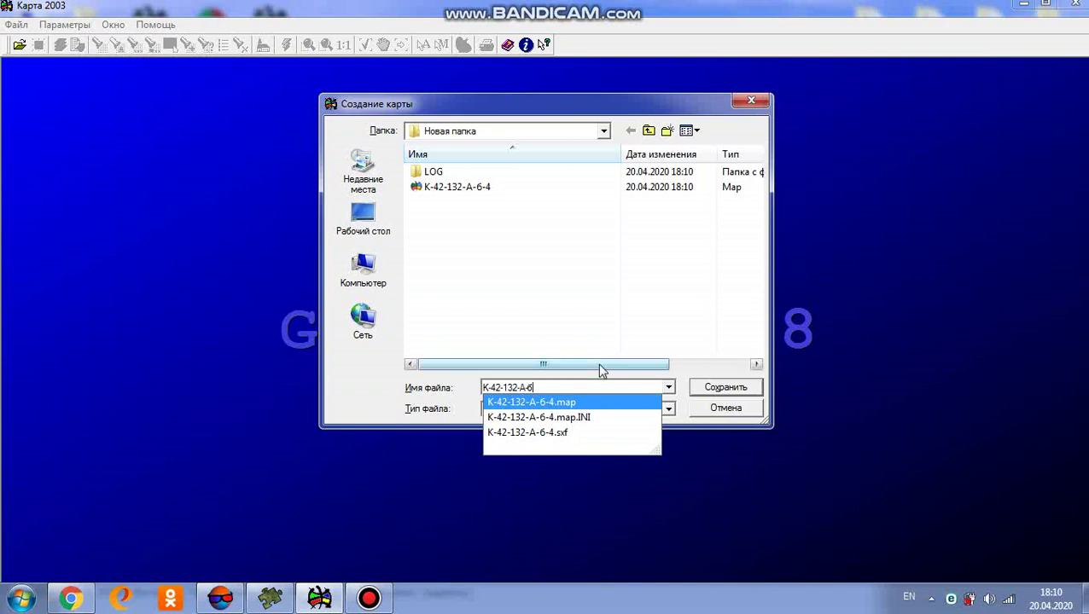
pyautogui.click(726, 390)
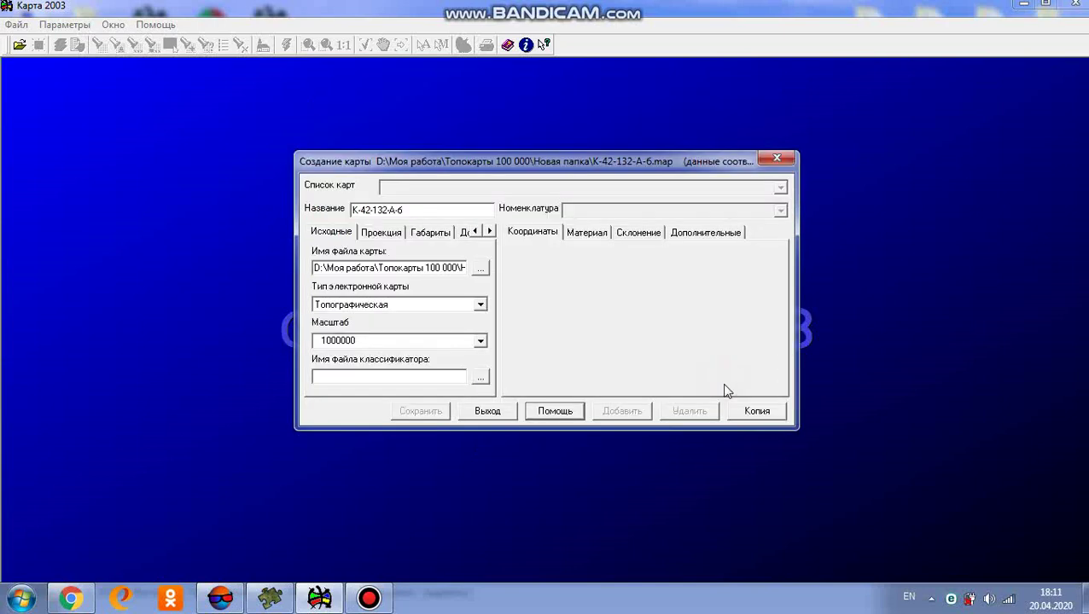
# Step: Set the new map's scale to 25000 and assign the PLAN2000 classifier file
pyautogui.click(482, 342)
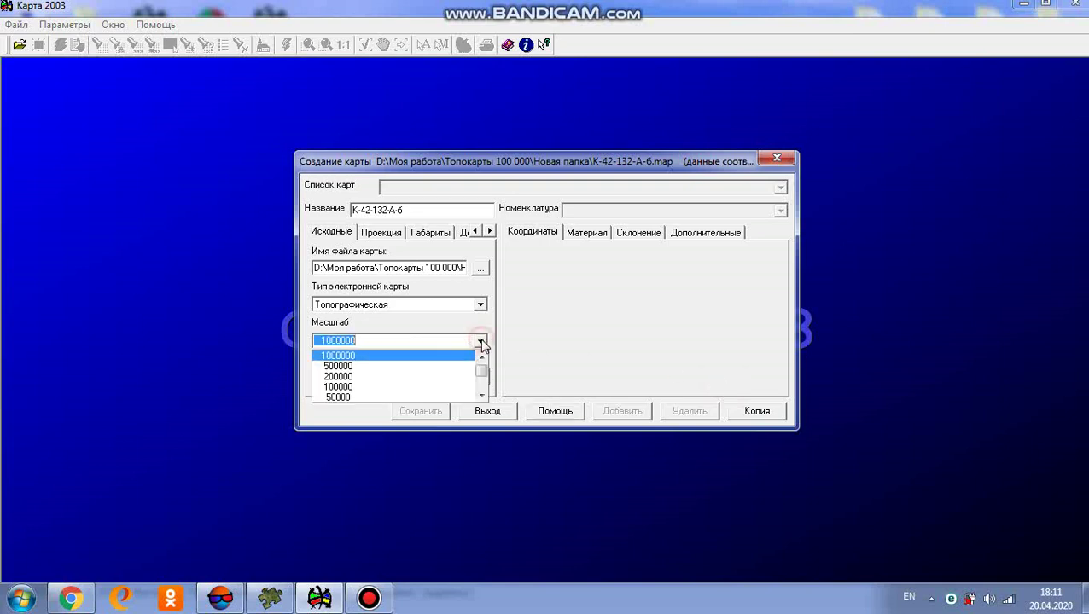
pyautogui.click(482, 396)
pyautogui.click(482, 396)
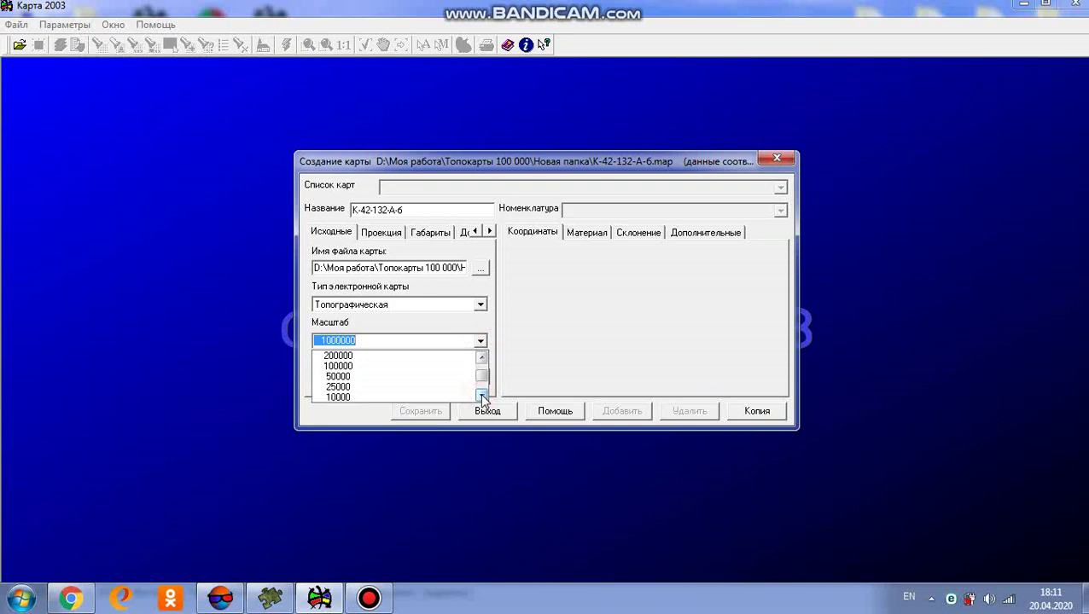
pyautogui.click(369, 389)
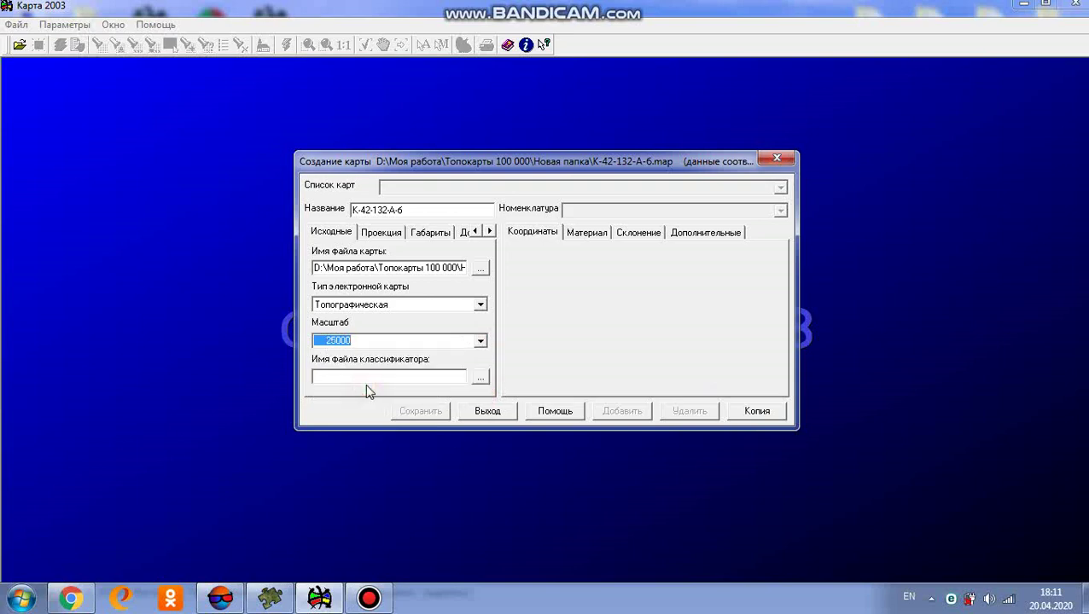
pyautogui.click(480, 380)
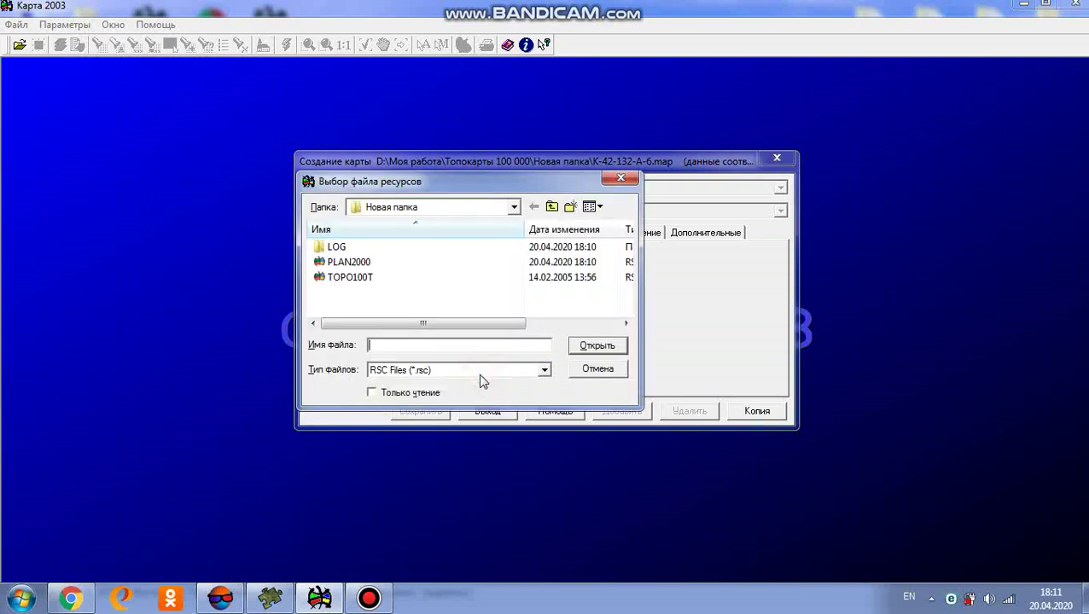
pyautogui.click(363, 262)
pyautogui.doubleClick(363, 263)
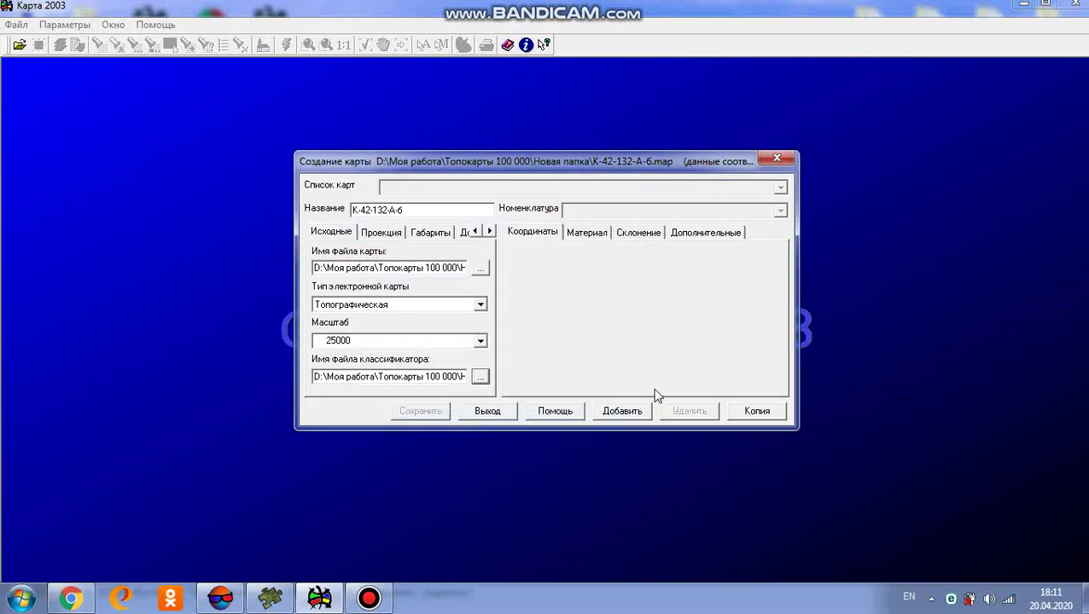
# Step: Start adding a sheet to the 1:25000 map and enter its nomenclature as 0.K-42-132-1-2
pyautogui.click(621, 412)
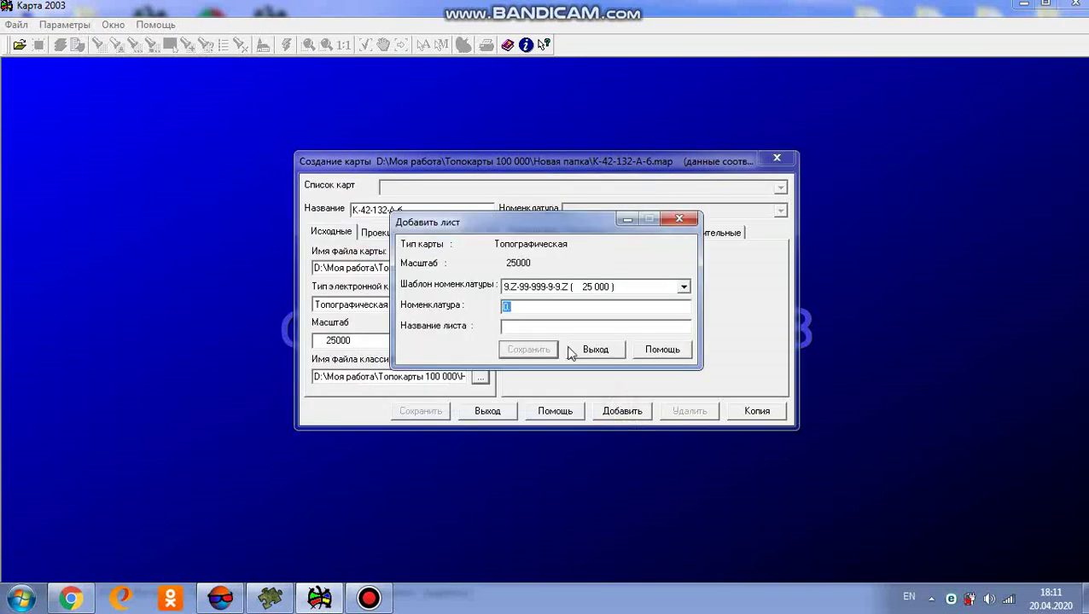
pyautogui.click(511, 306)
pyautogui.write('.K-42')
pyautogui.write('-132-1-2')
# Step: Name the sheet K-42-132-A-b and save it to the map
pyautogui.click(510, 327)
pyautogui.write('K')
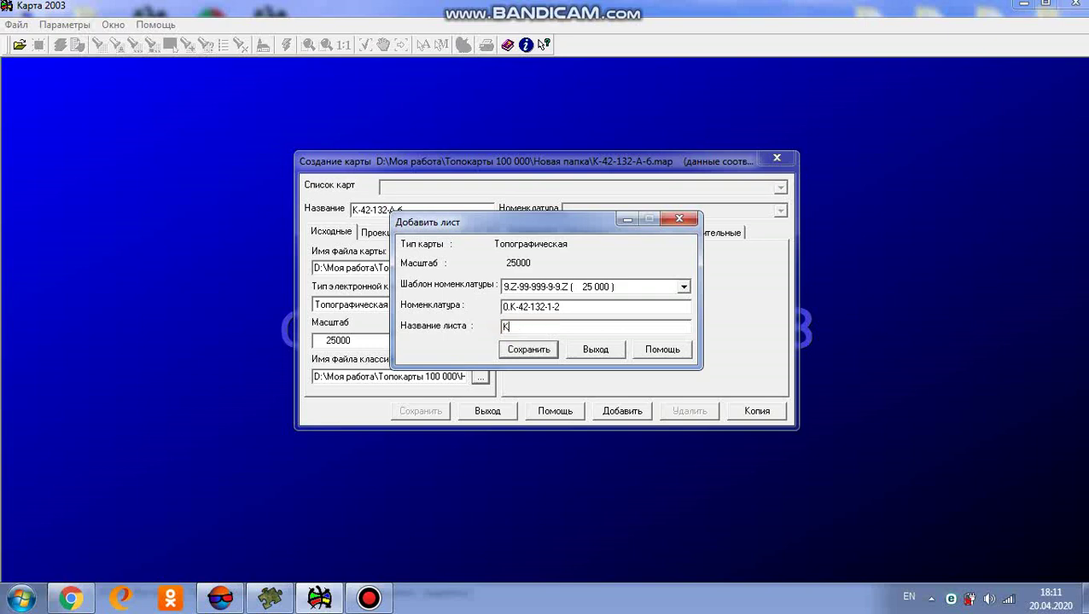
pyautogui.write('-42-1320')
pyautogui.write('A-b')
pyautogui.click(537, 327)
pyautogui.press('BackSpace')
pyautogui.write('-А-б')
pyautogui.click(529, 350)
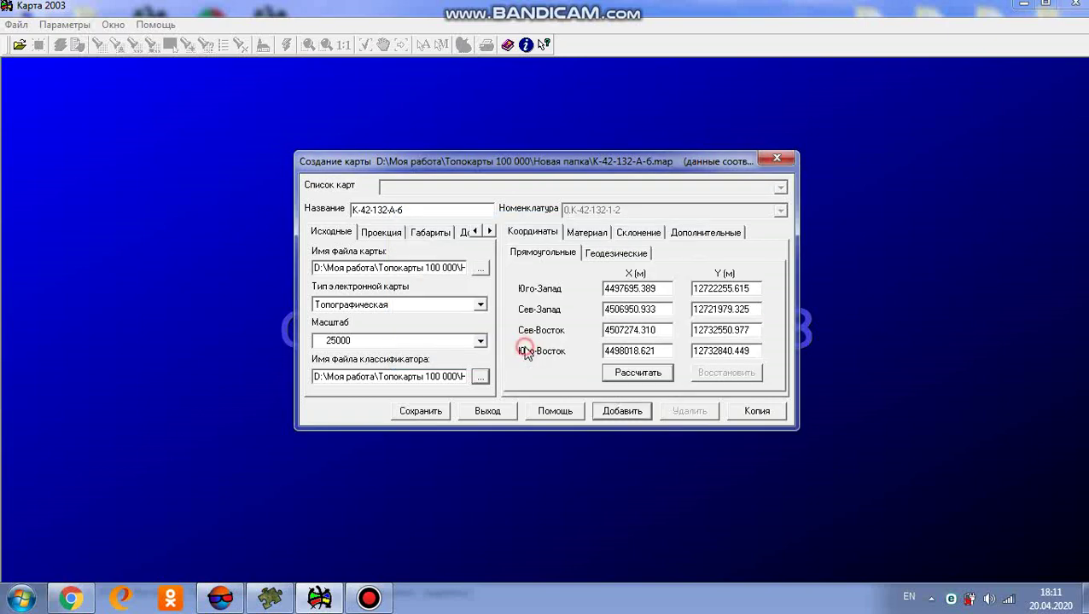
# Step: Save the 1:25000 map's parameters and show its whole sheet frame in a maximized map window
pyautogui.click(424, 411)
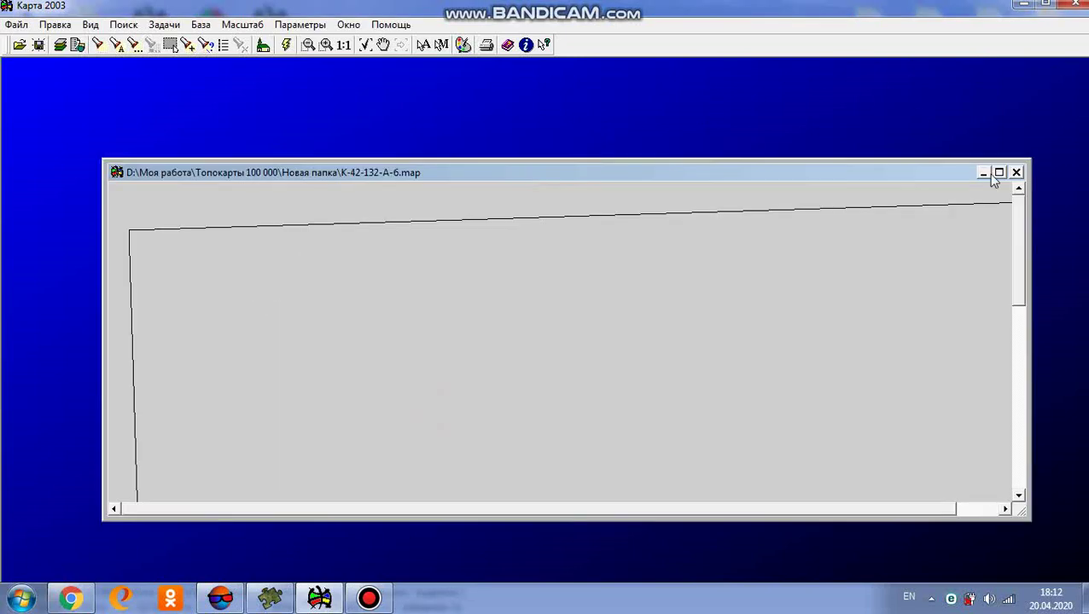
pyautogui.click(999, 173)
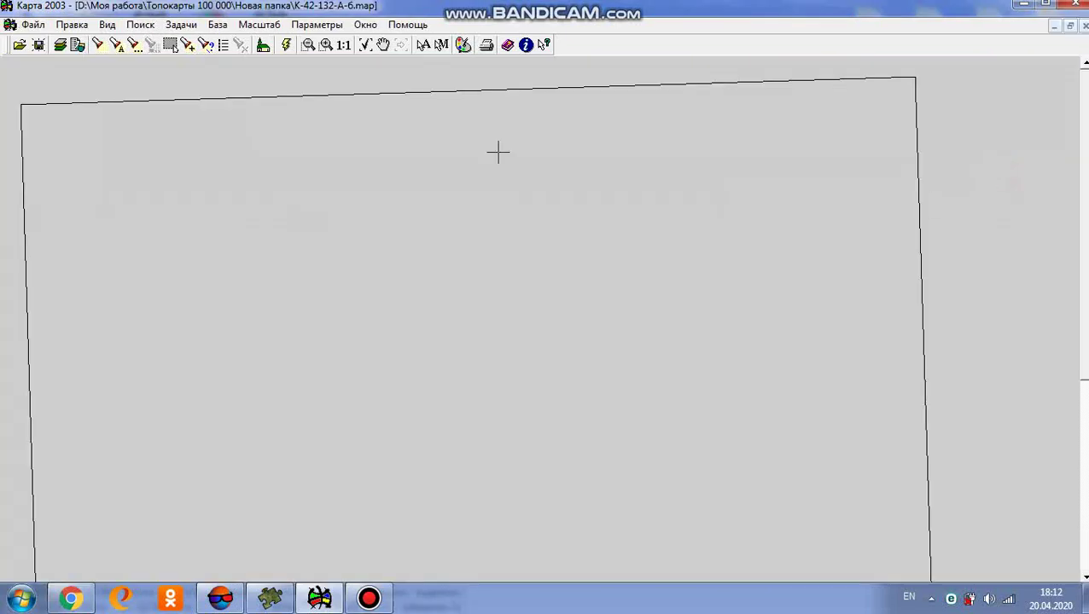
pyautogui.click(308, 45)
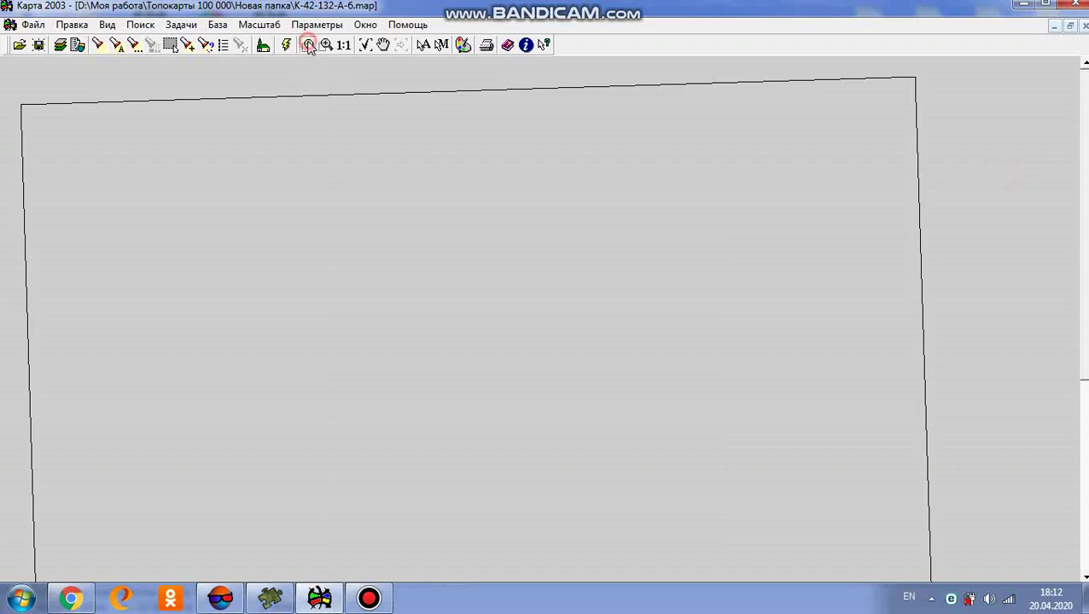
pyautogui.click(313, 149)
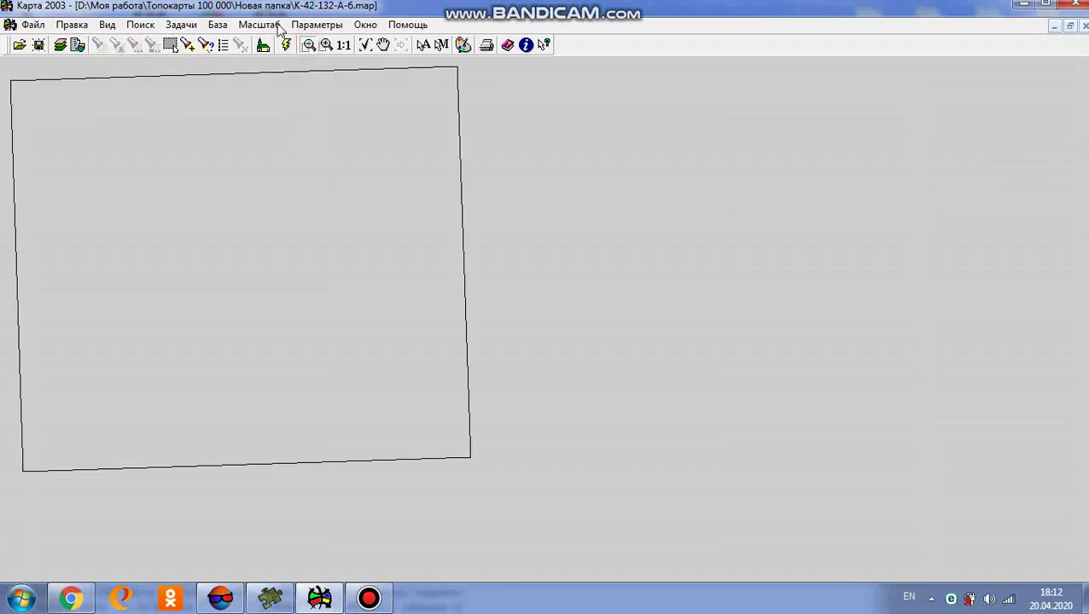
pyautogui.click(310, 46)
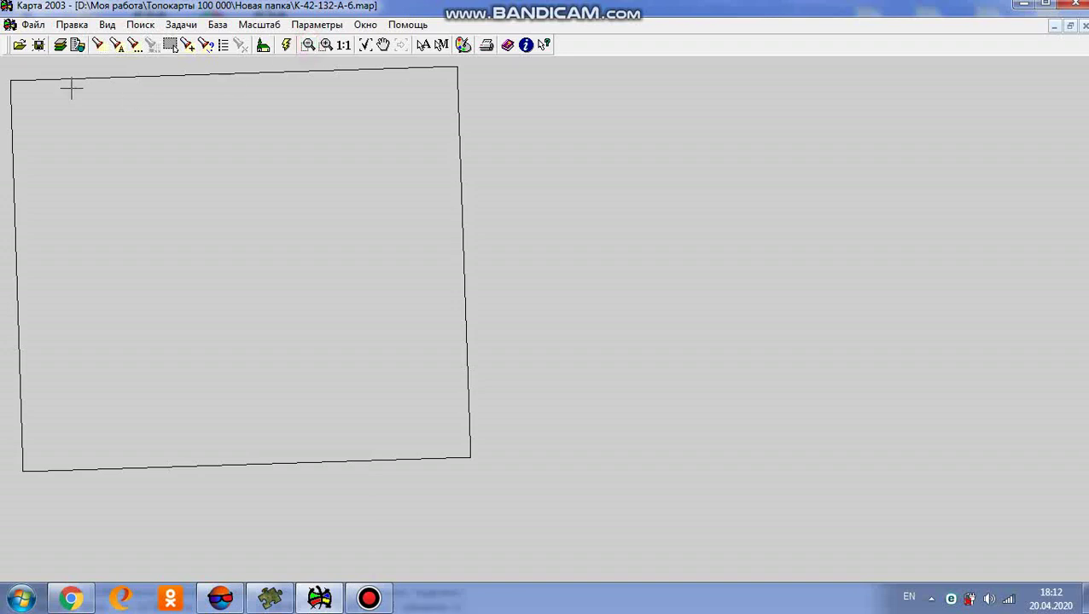
# Step: Save the map as a binary SXF file under the name K-42-132-A-б, then close the map
pyautogui.click(33, 25)
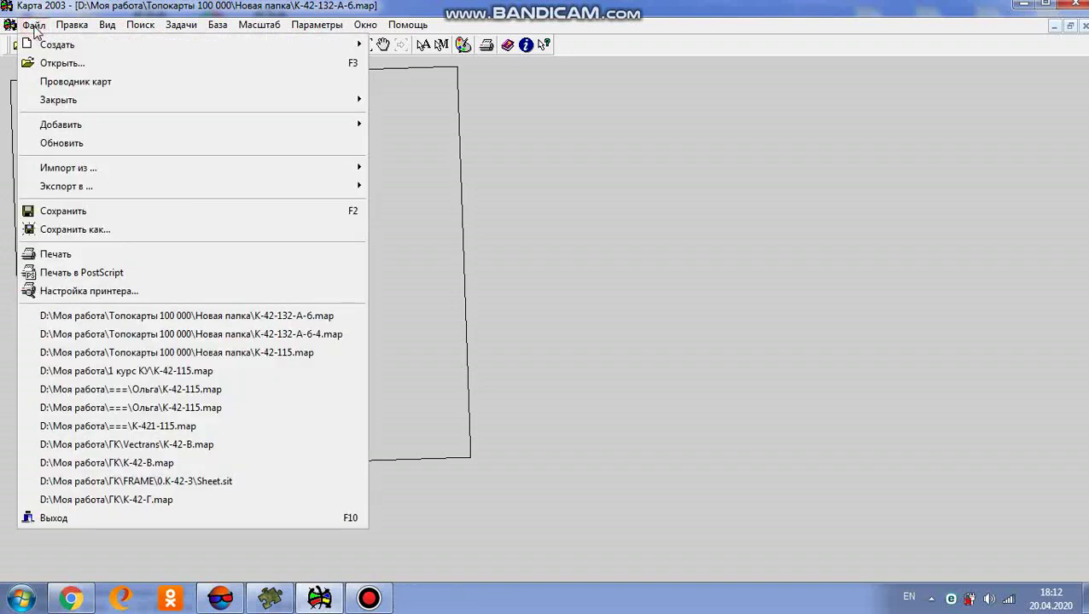
pyautogui.click(74, 231)
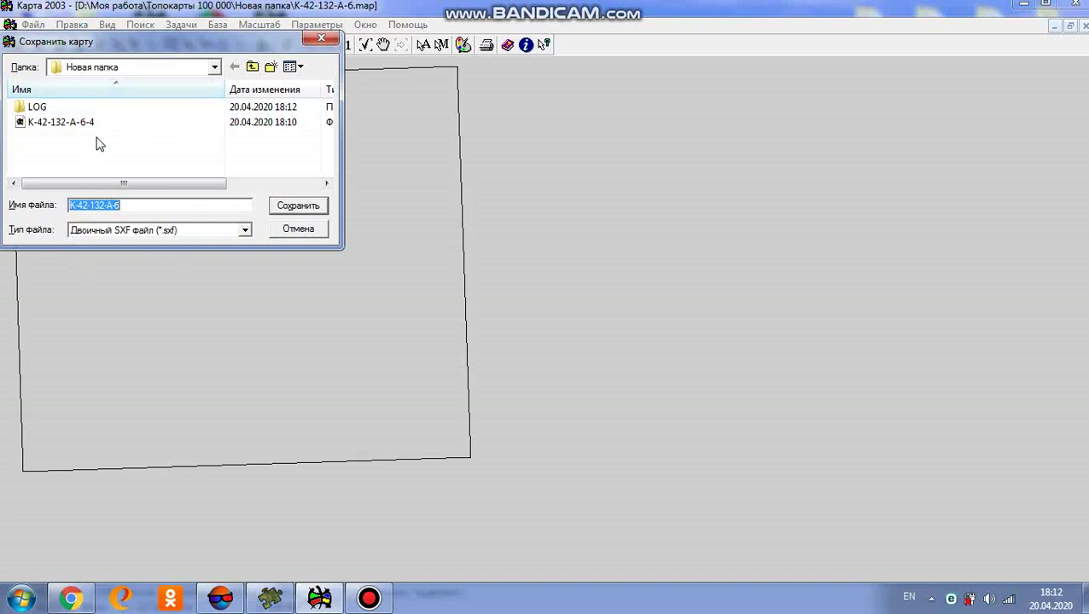
pyautogui.click(303, 208)
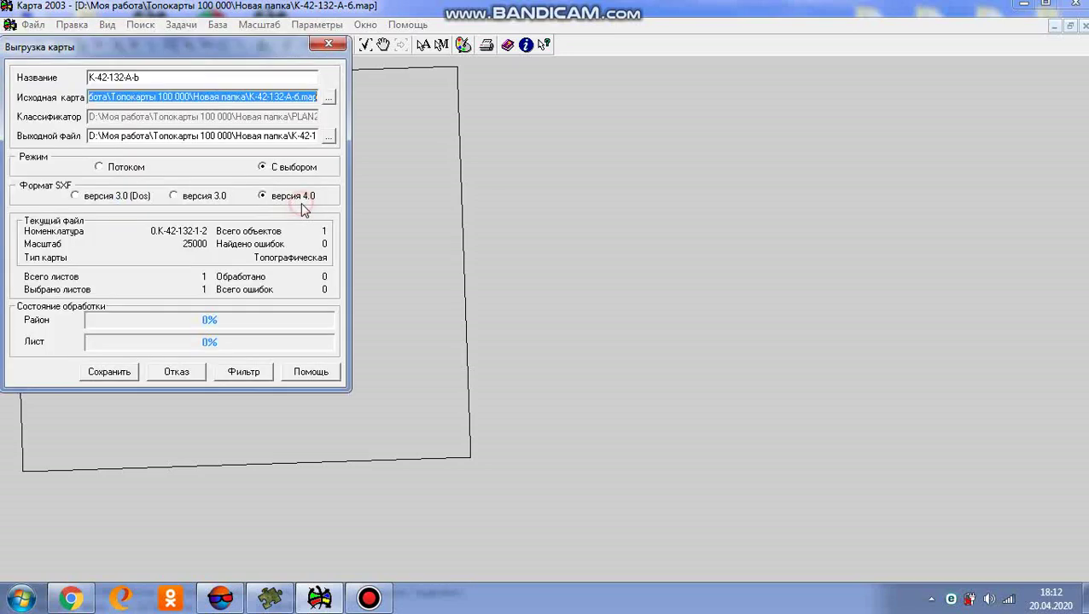
pyautogui.click(109, 373)
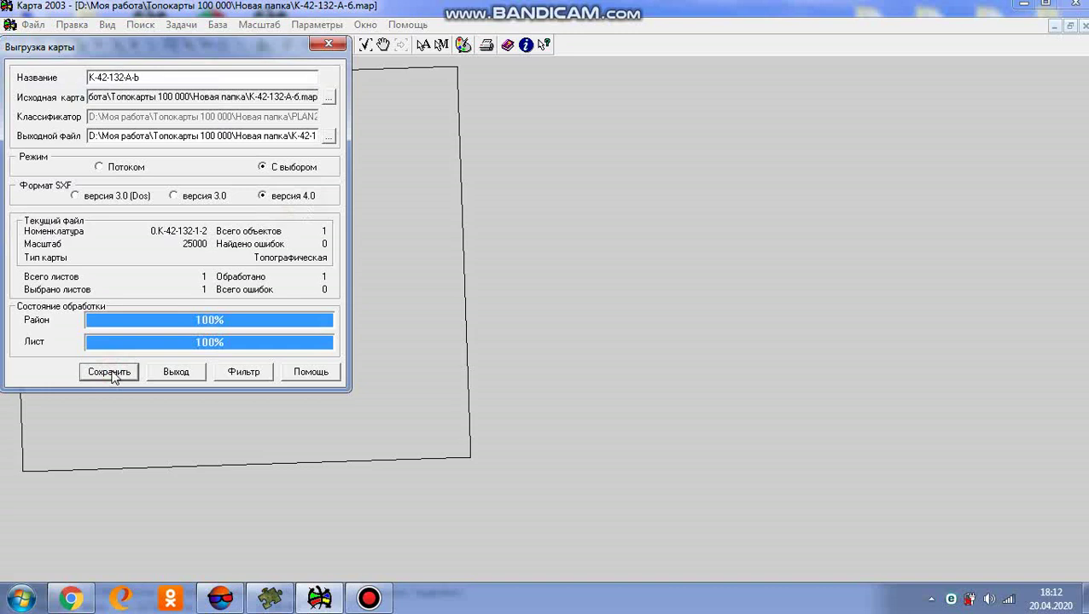
pyautogui.click(178, 373)
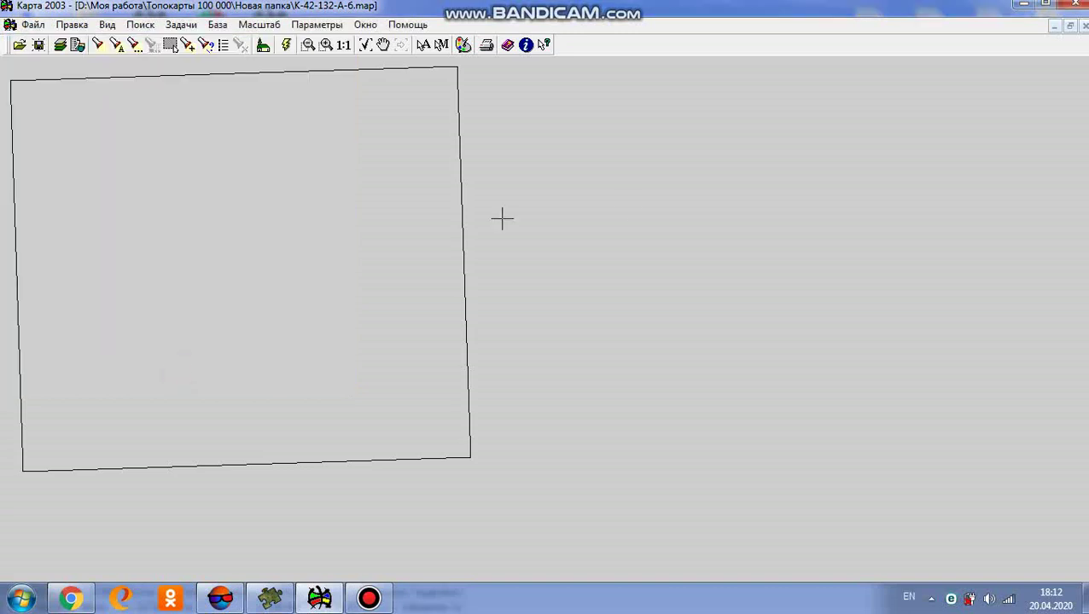
pyautogui.click(1084, 26)
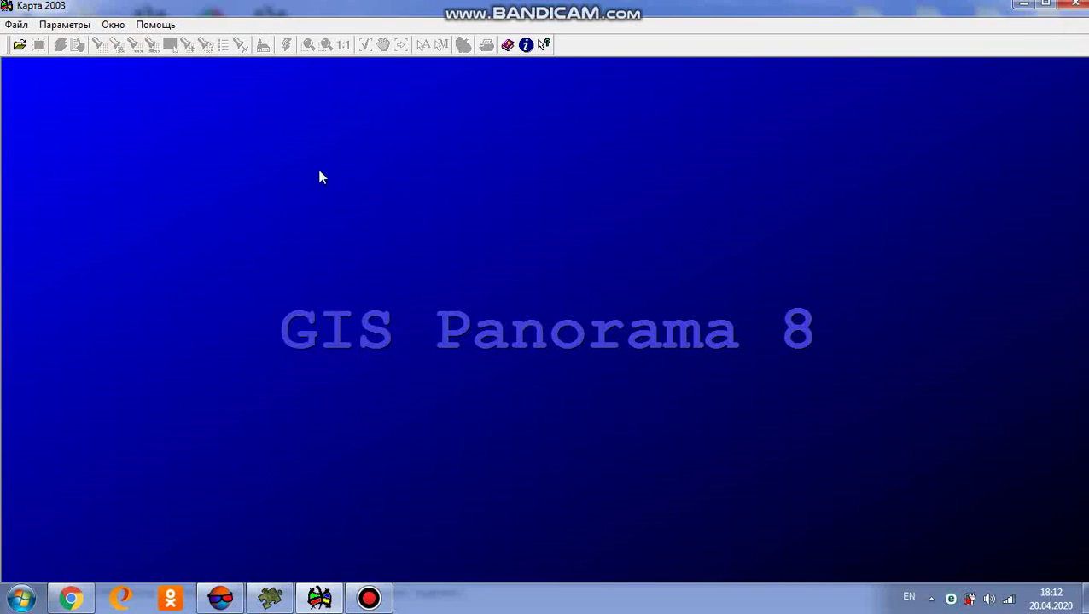
# Step: Create a new map file named K-42-132-A in the folder Новая папка
pyautogui.click(17, 26)
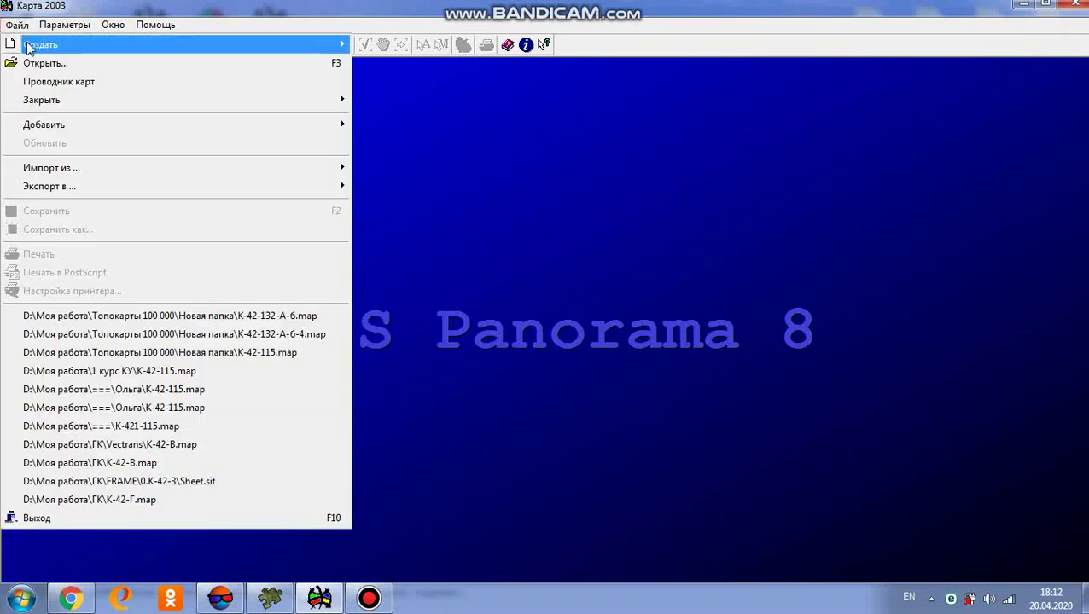
pyautogui.moveTo(47, 47)
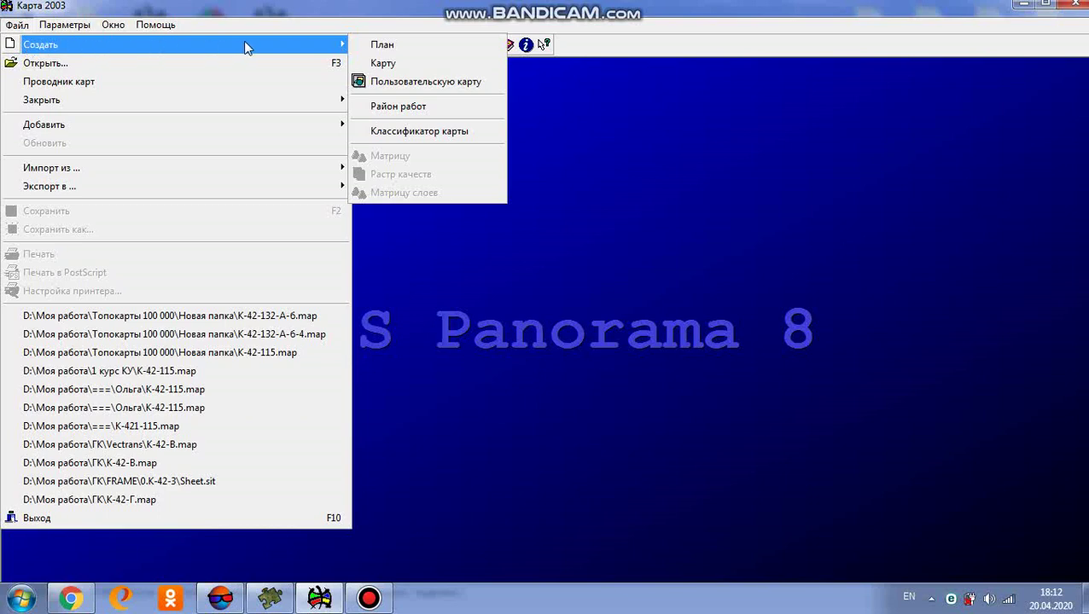
pyautogui.click(376, 64)
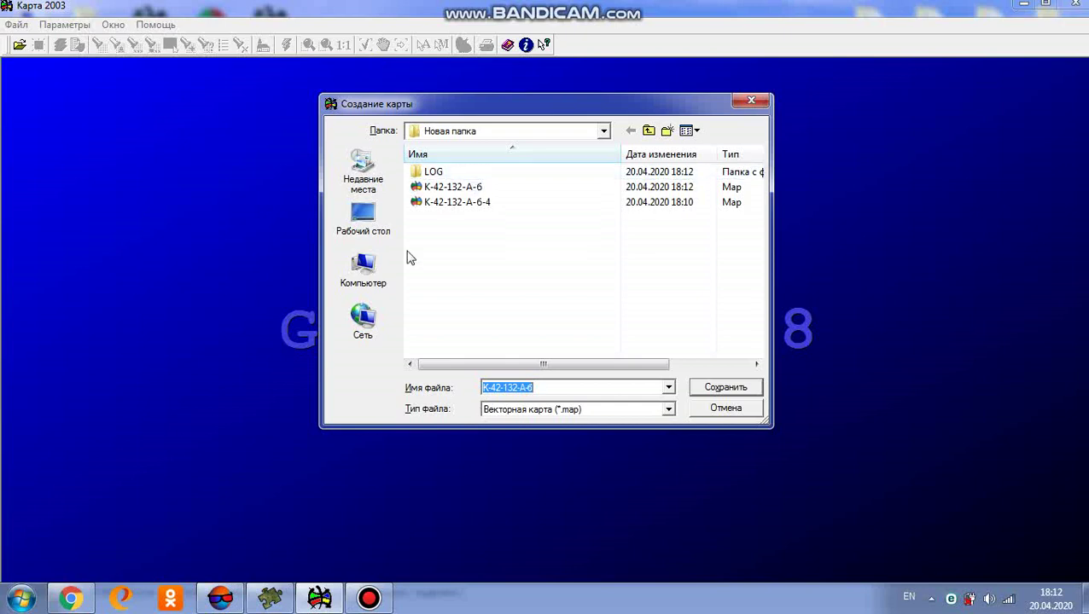
pyautogui.click(539, 388)
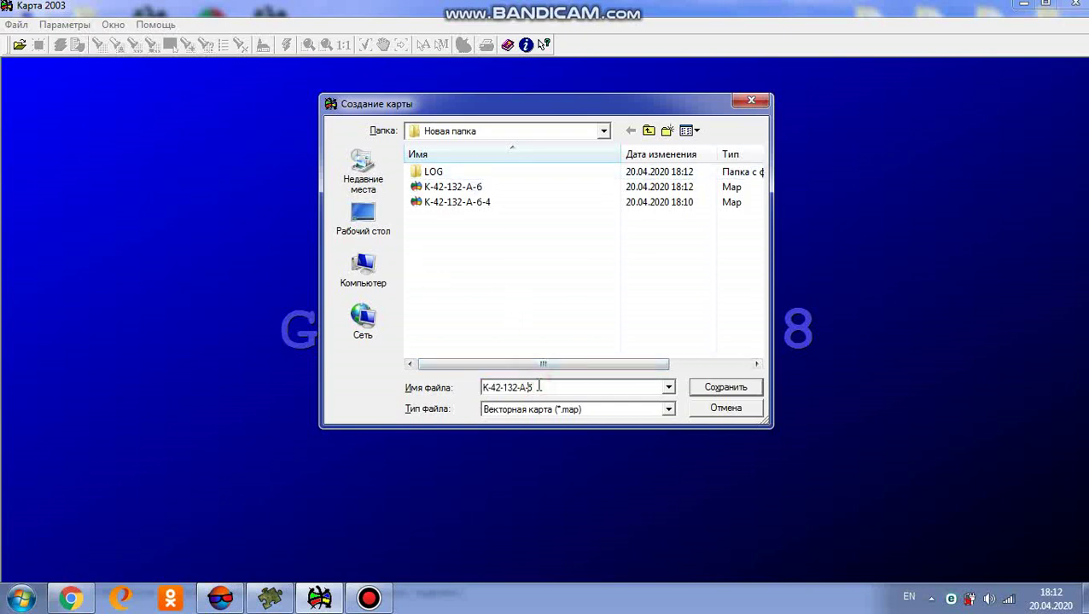
pyautogui.press('BackSpace')
pyautogui.press('BackSpace')
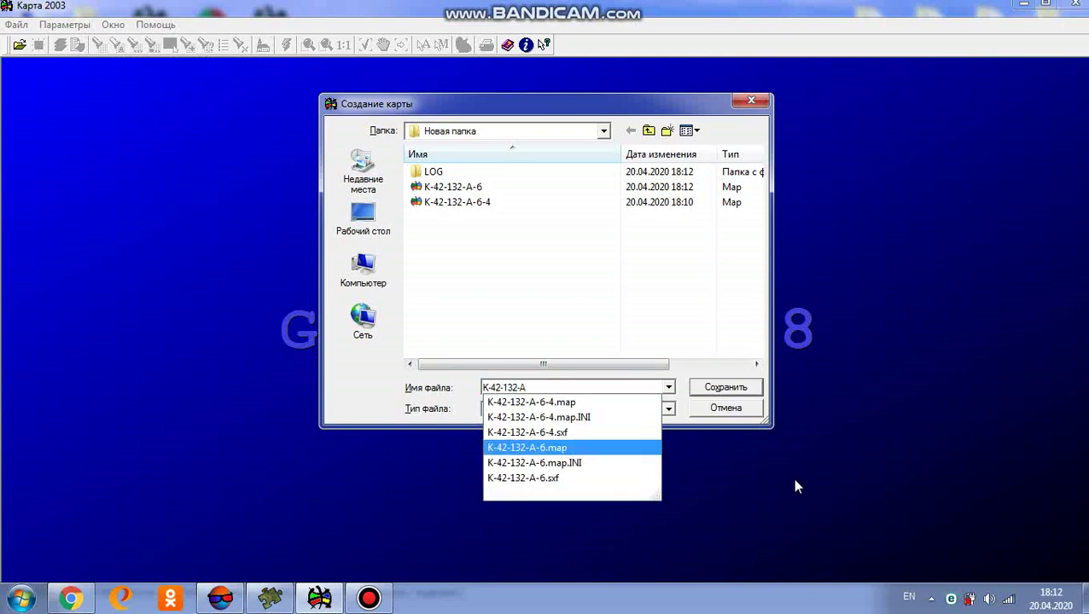
pyautogui.click(698, 479)
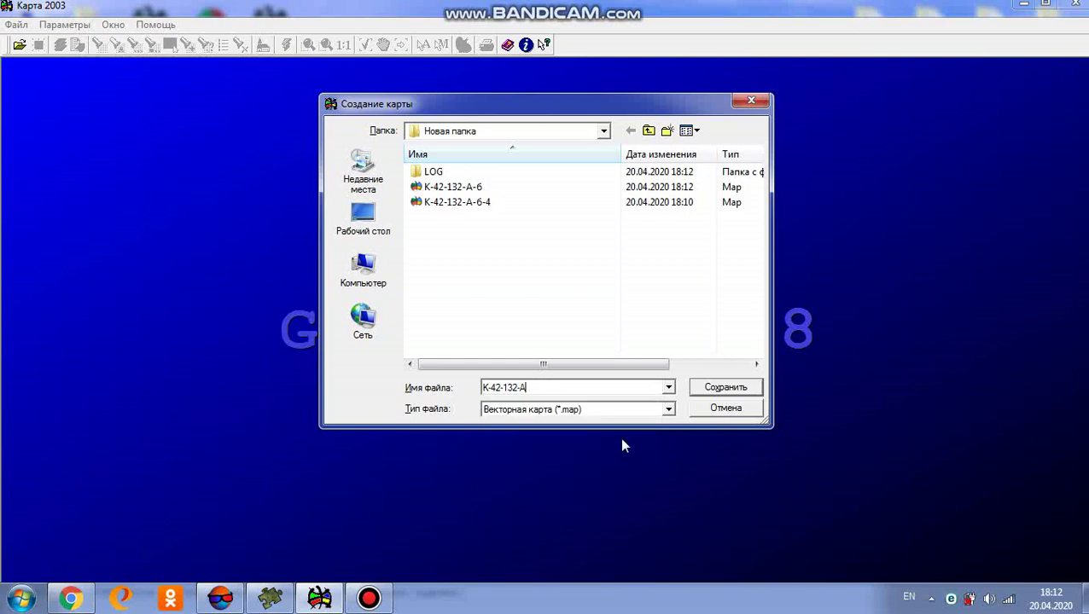
pyautogui.click(716, 389)
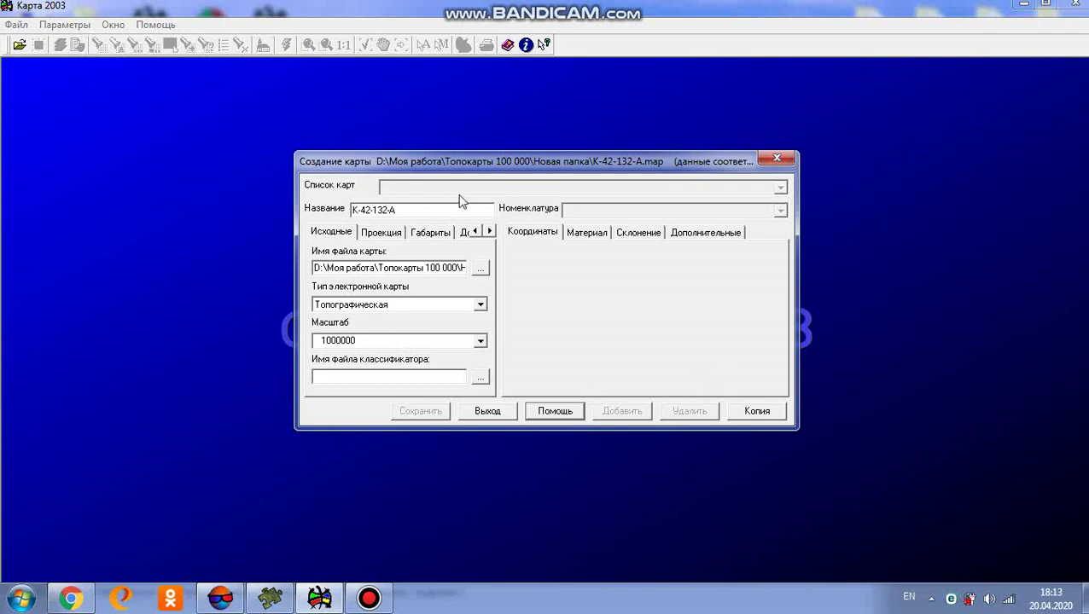
# Step: Set the scale of map K-42-132-A to 50000 and assign the PLAN2000 classifier file
pyautogui.click(481, 341)
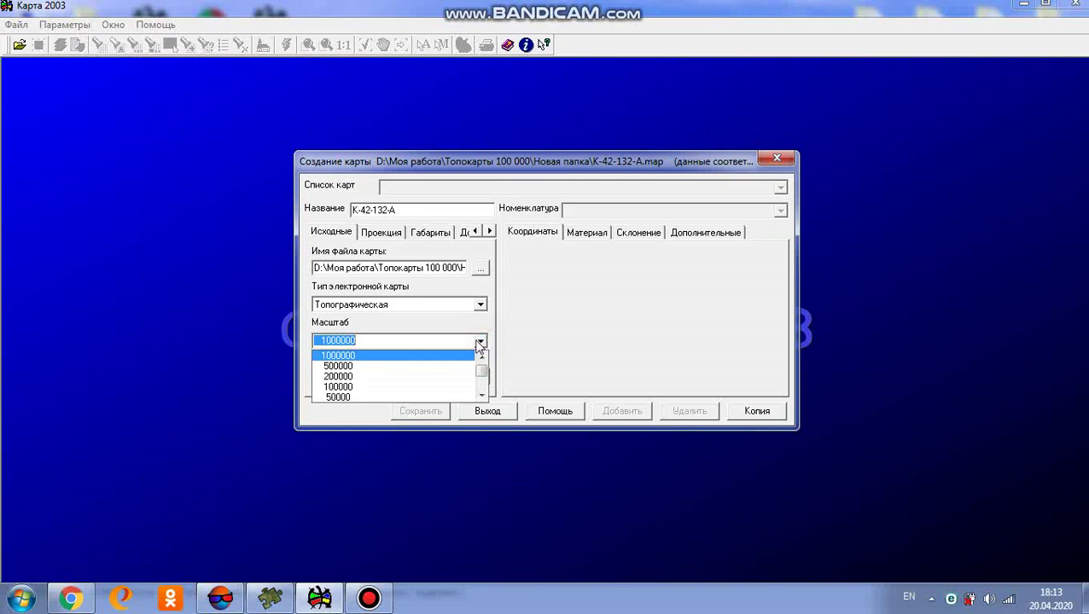
pyautogui.click(482, 396)
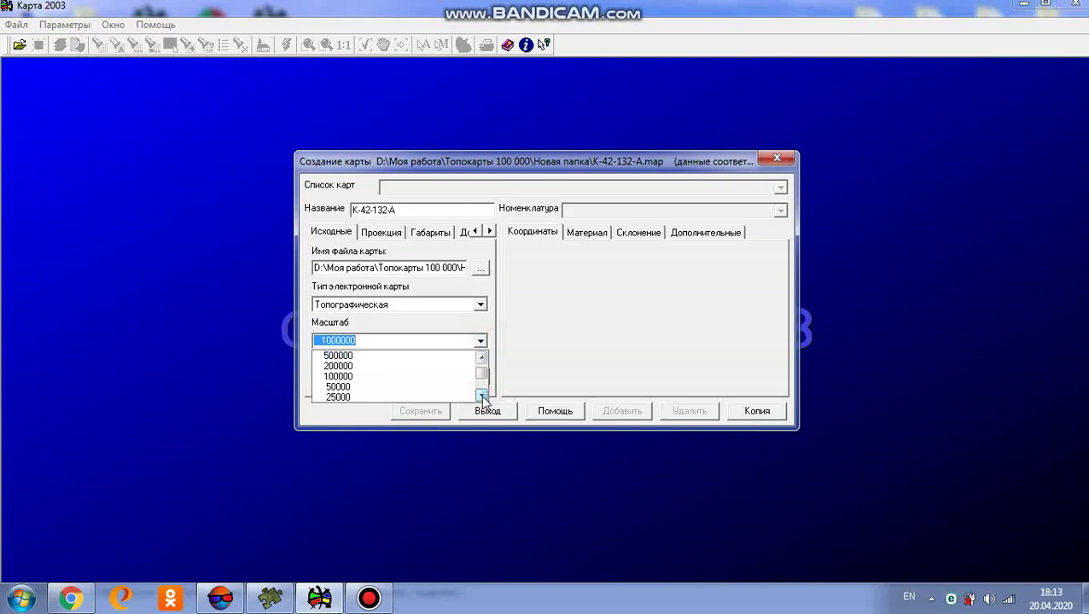
pyautogui.click(376, 387)
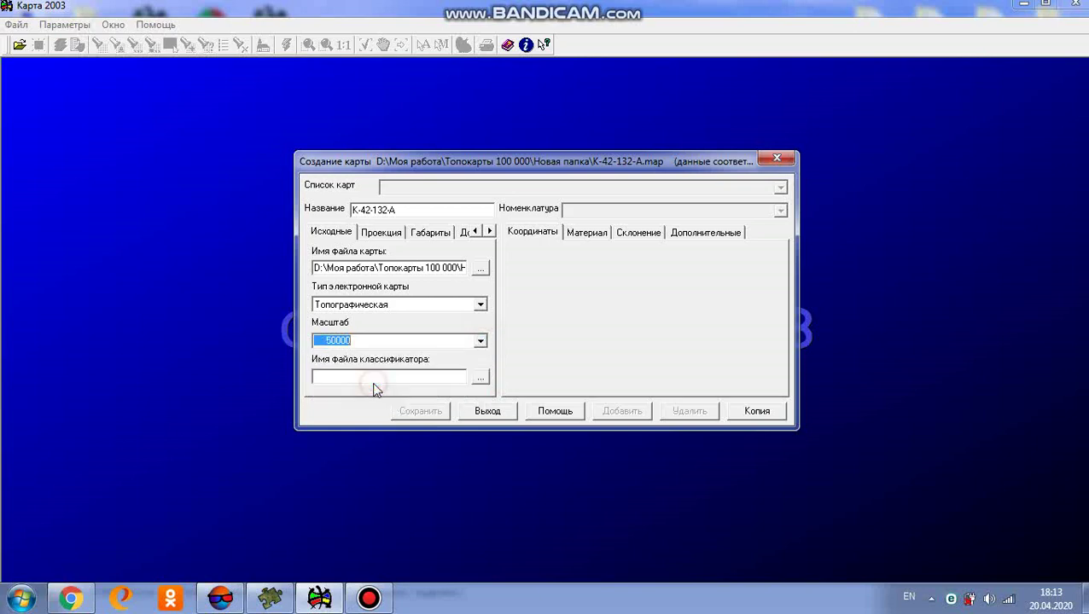
pyautogui.click(481, 377)
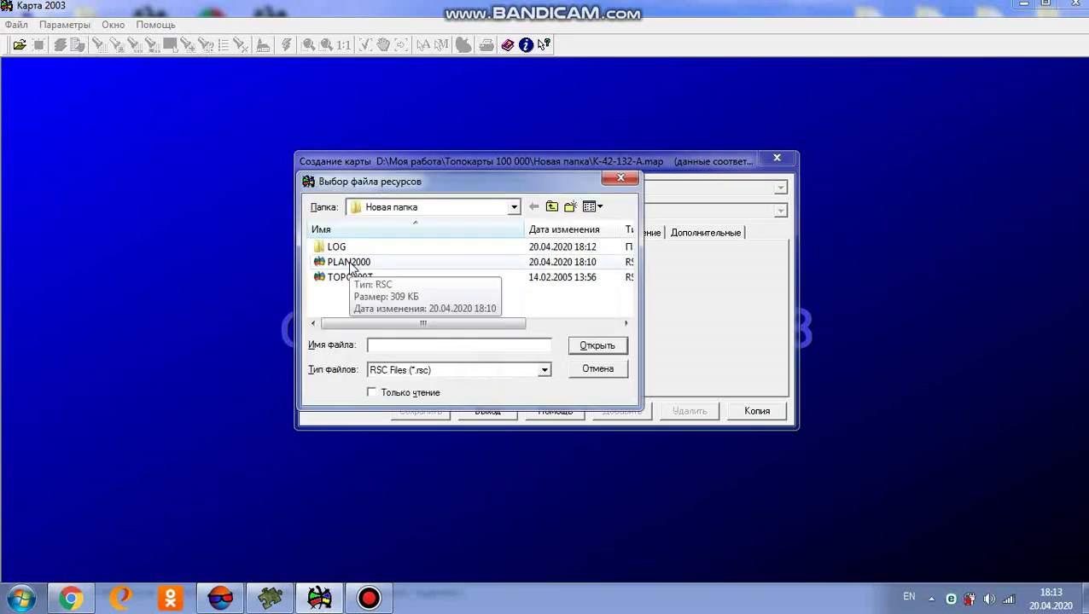
pyautogui.doubleClick(350, 263)
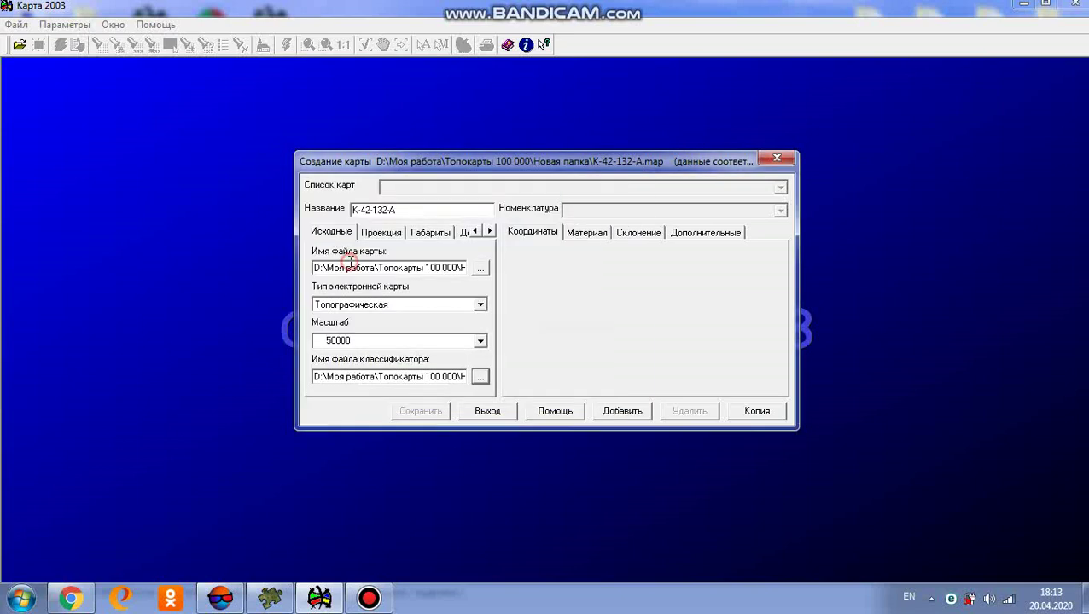
# Step: Add a sheet with nomenclature 0.K-42-132-1 and sheet name K-42-132-A to the 1:50000 map
pyautogui.click(622, 412)
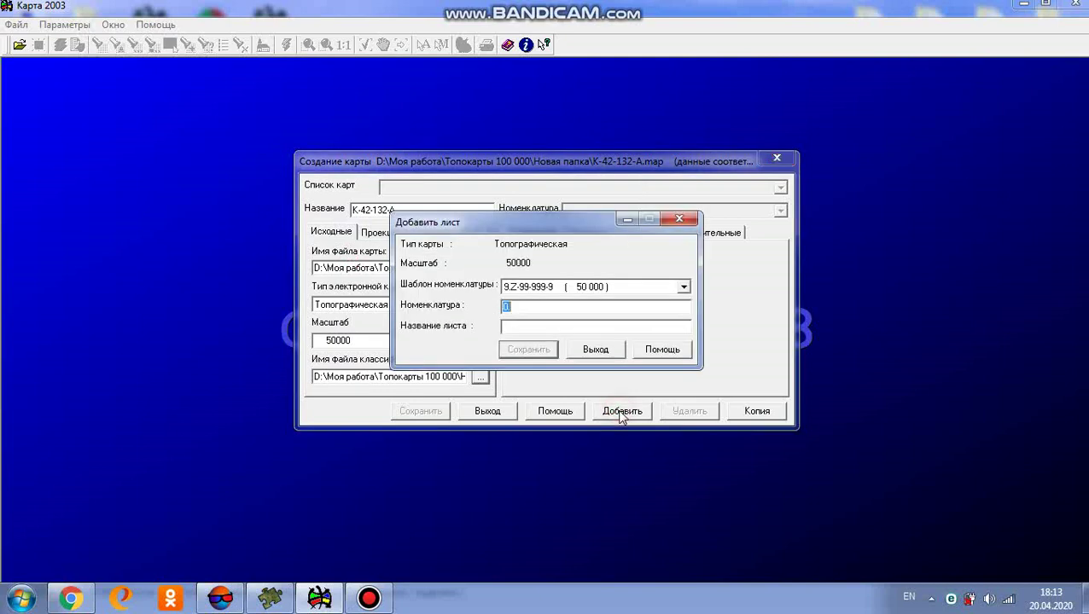
pyautogui.click(515, 308)
pyautogui.write('.K-42-132-1')
pyautogui.click(508, 327)
pyautogui.write('K-42')
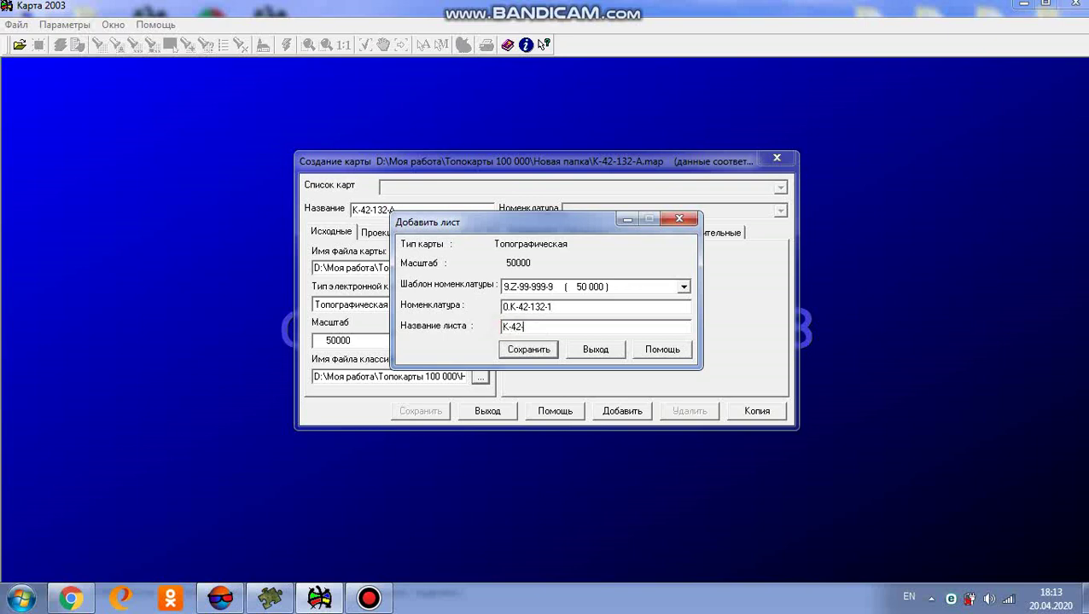
pyautogui.write('-132-A')
pyautogui.click(539, 350)
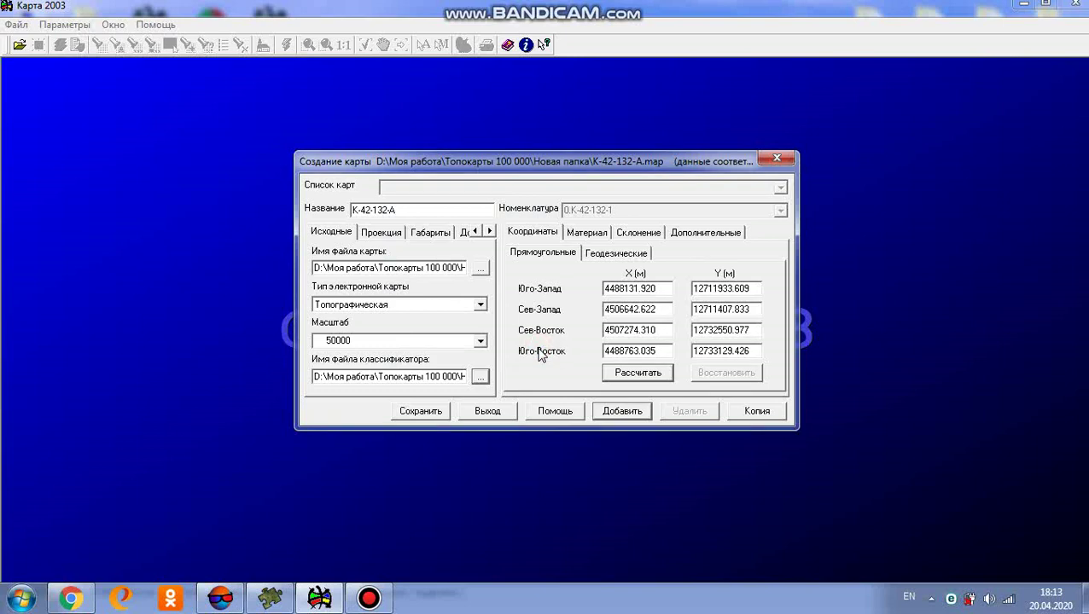
# Step: Save the 1:50000 map's parameters and show its whole sheet frame in a maximized map window
pyautogui.click(414, 411)
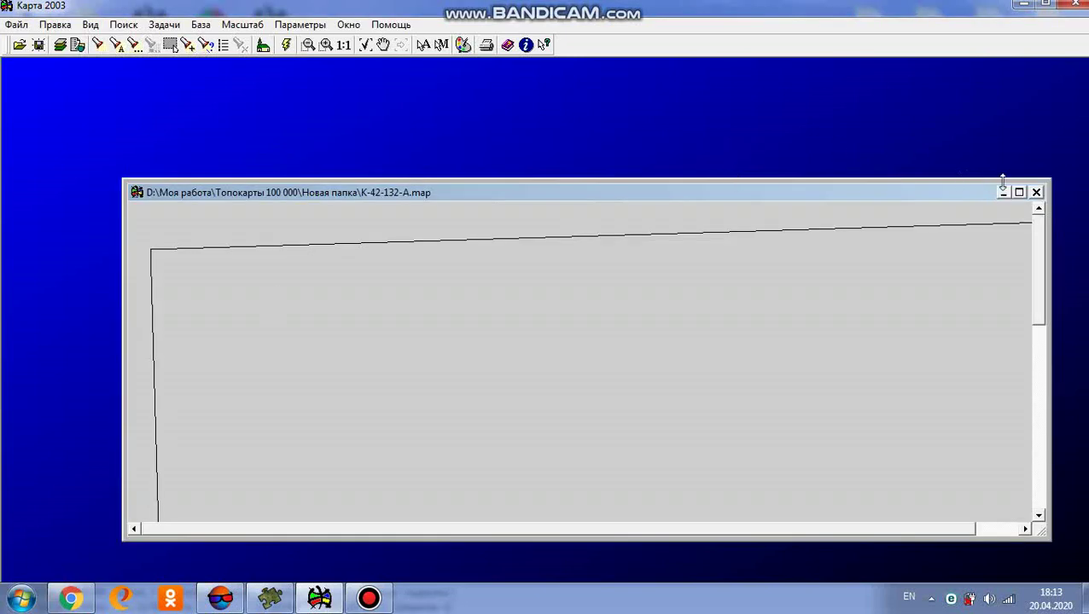
pyautogui.click(1020, 193)
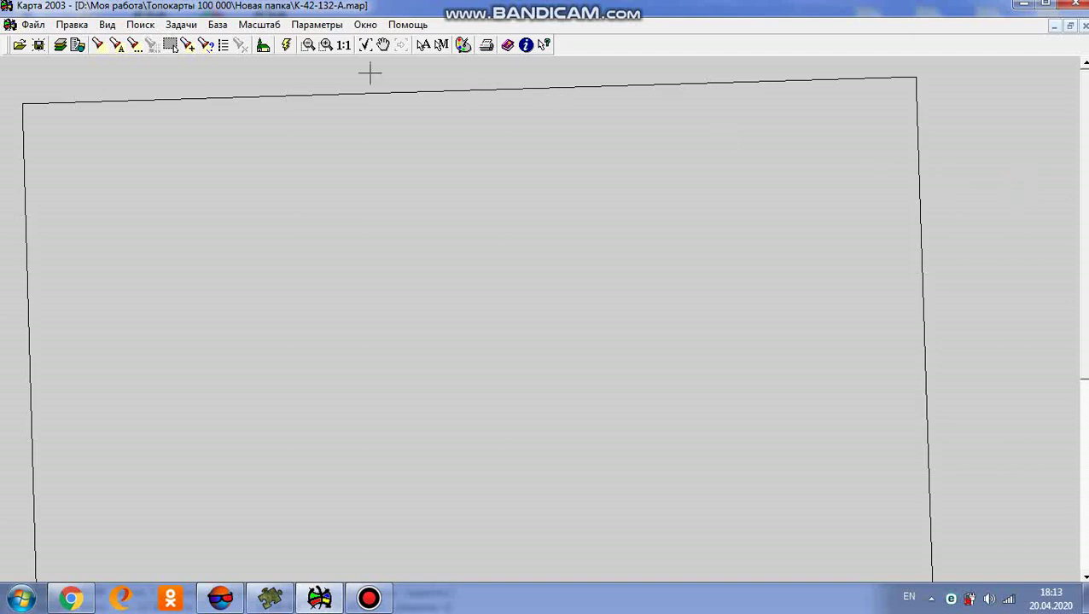
pyautogui.click(309, 44)
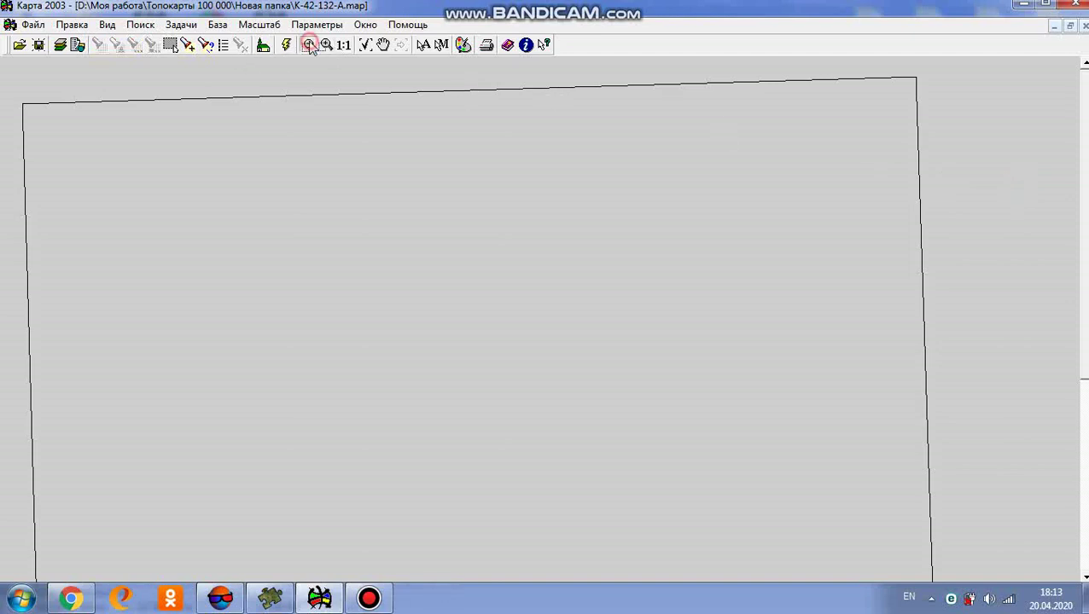
pyautogui.click(287, 156)
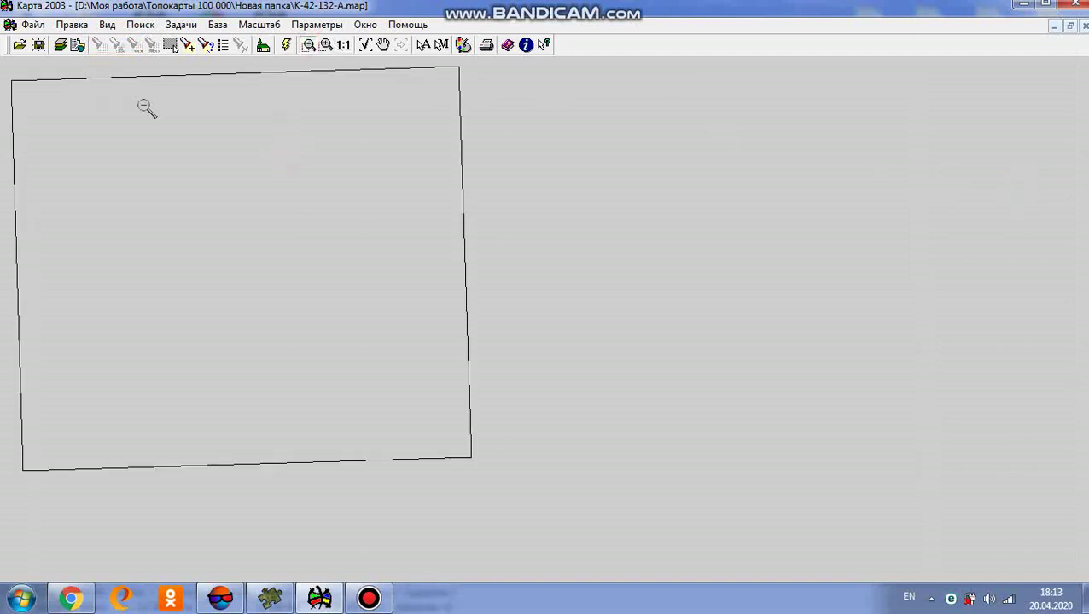
# Step: Save the 1:50000 map as a binary SXF file, version 4.0, under the name K-42-132-A
pyautogui.click(34, 25)
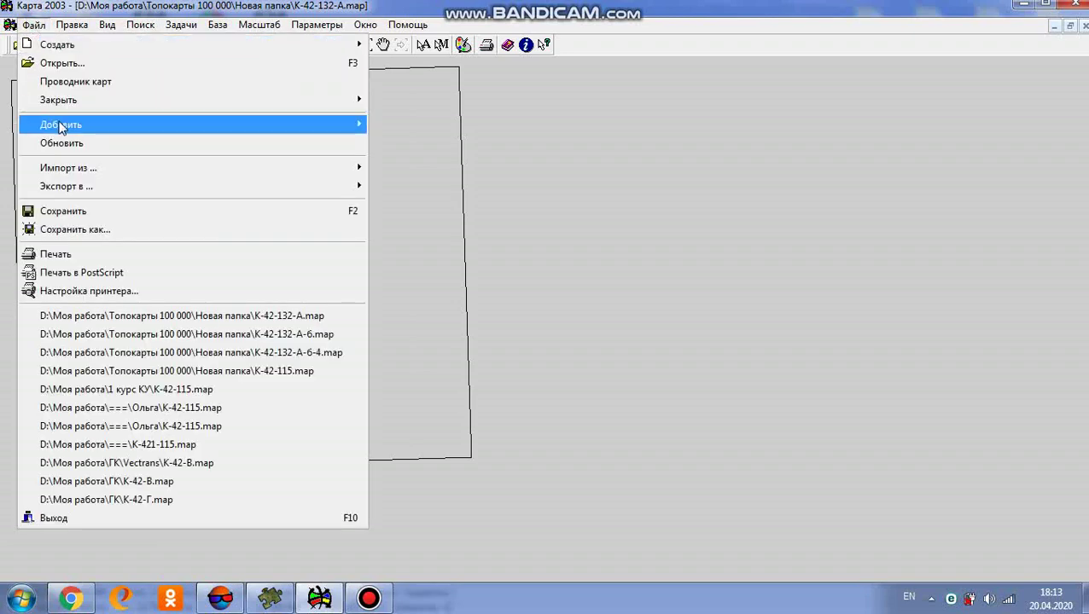
pyautogui.click(68, 228)
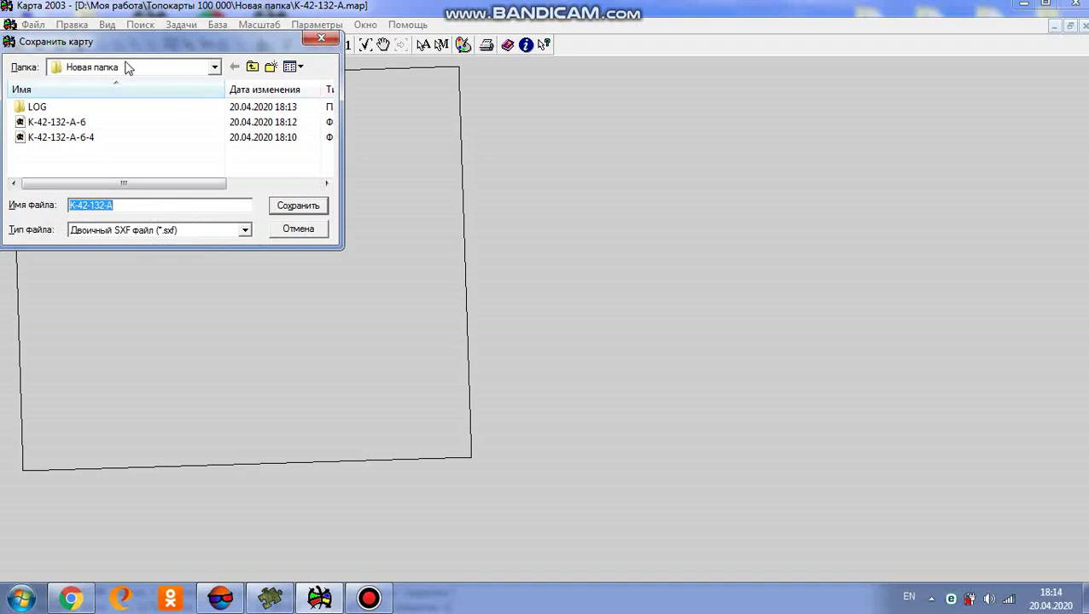
pyautogui.click(292, 207)
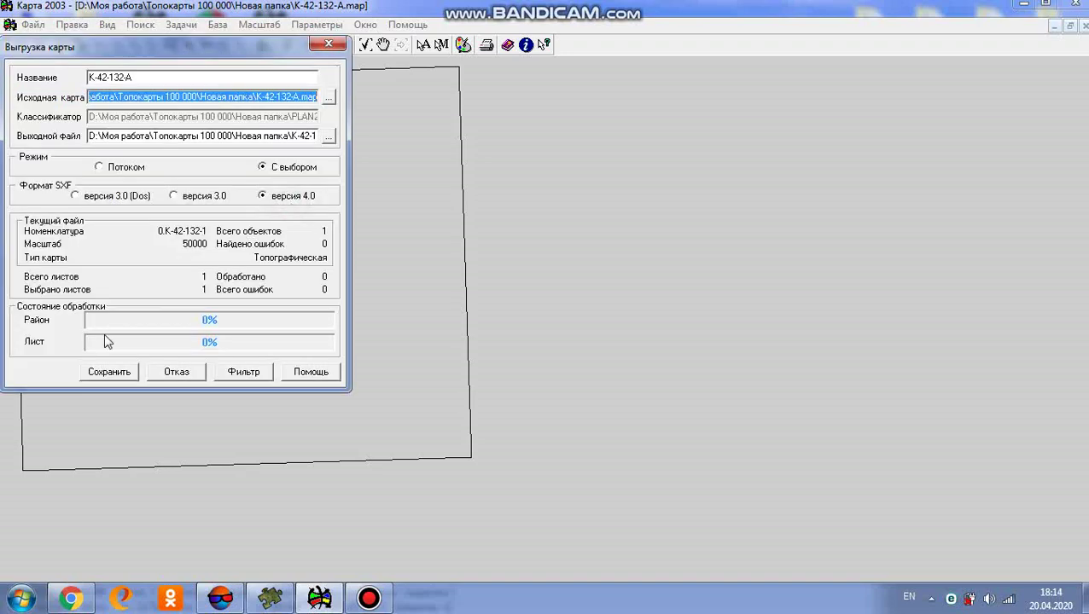
pyautogui.click(110, 374)
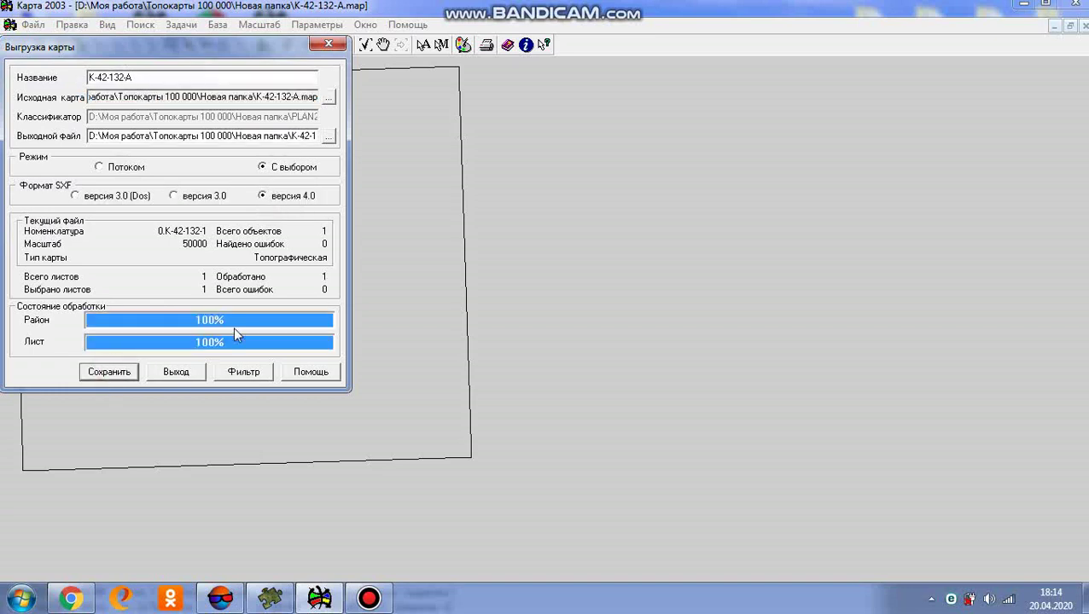
pyautogui.click(179, 375)
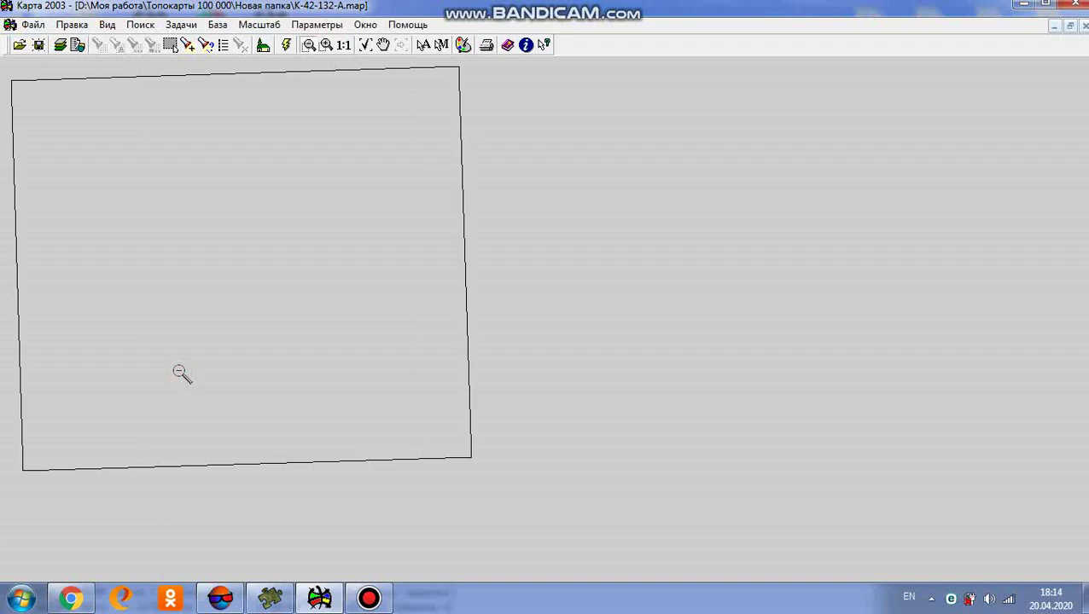
pyautogui.click(369, 599)
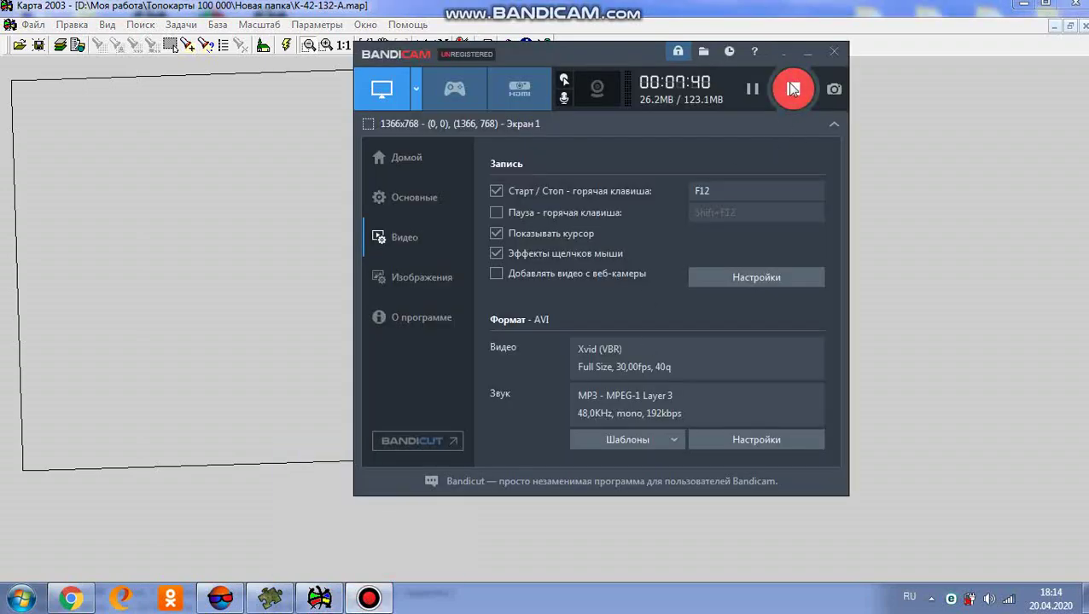